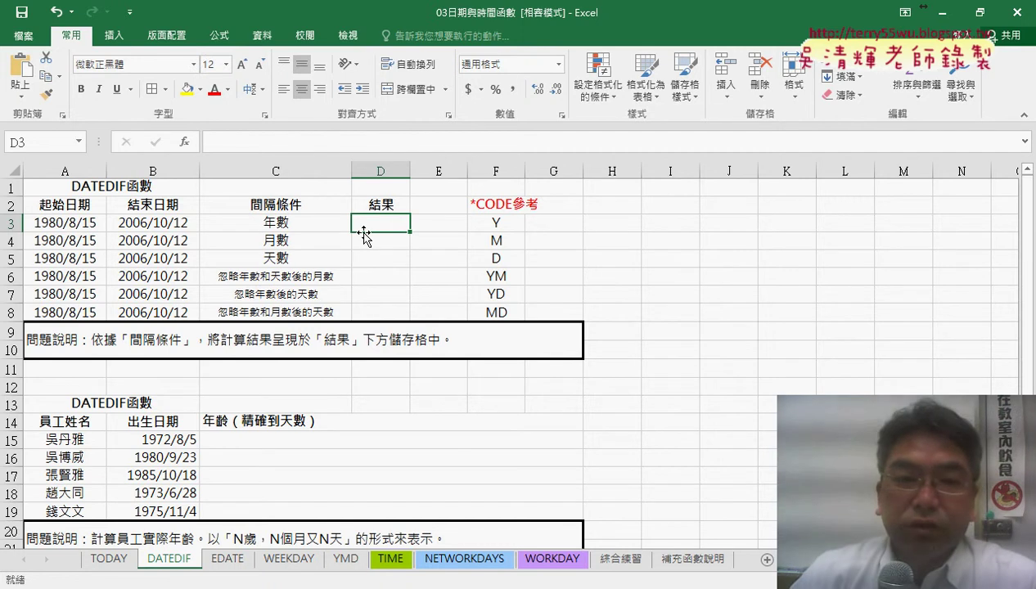
Browse the Date & Time function category in the function picker, then cancel the entry
left_click(185, 143)
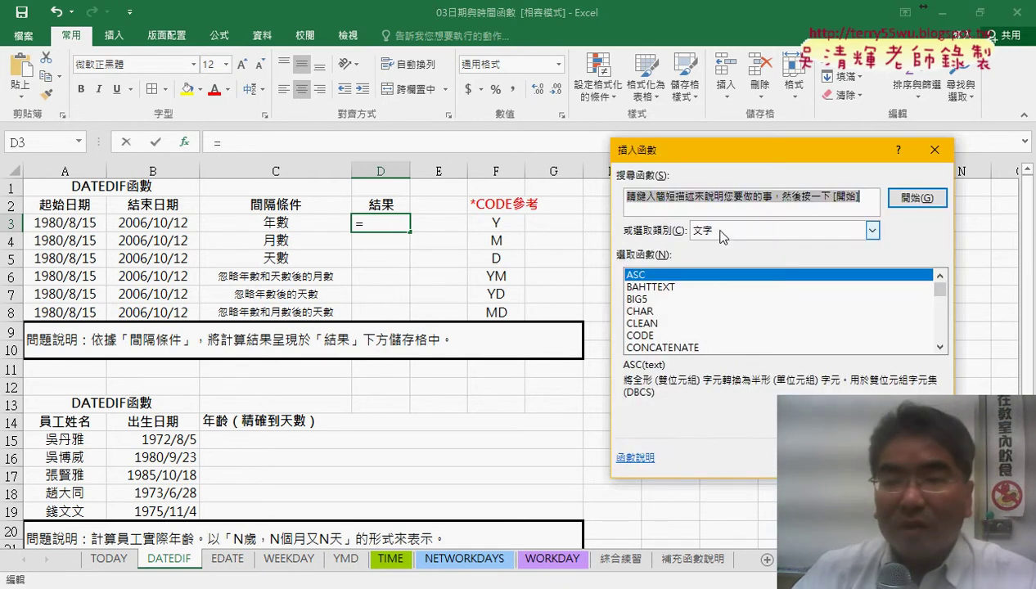
left_click(872, 230)
left_click(719, 283)
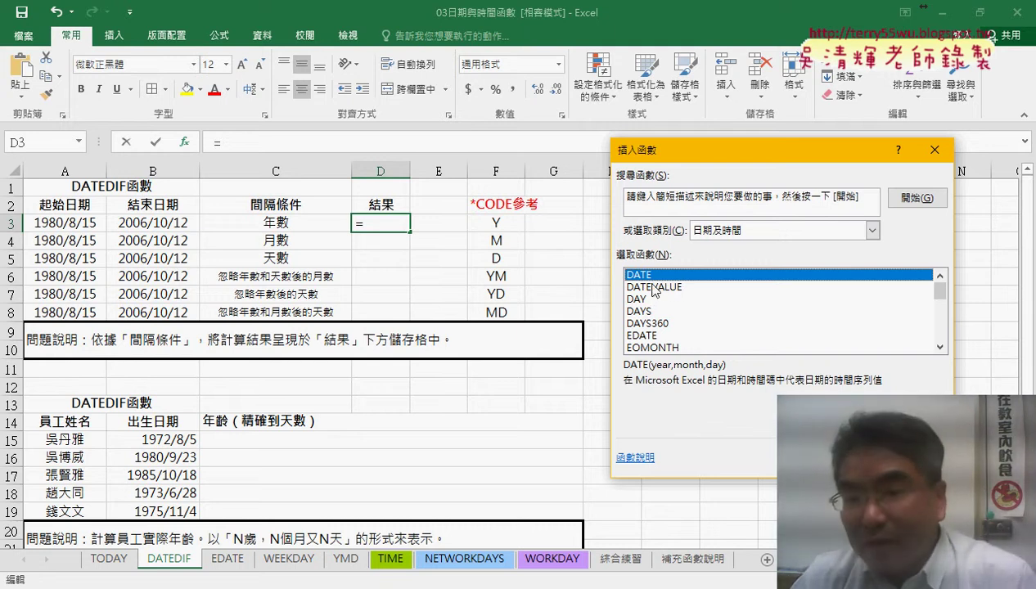
key("Escape")
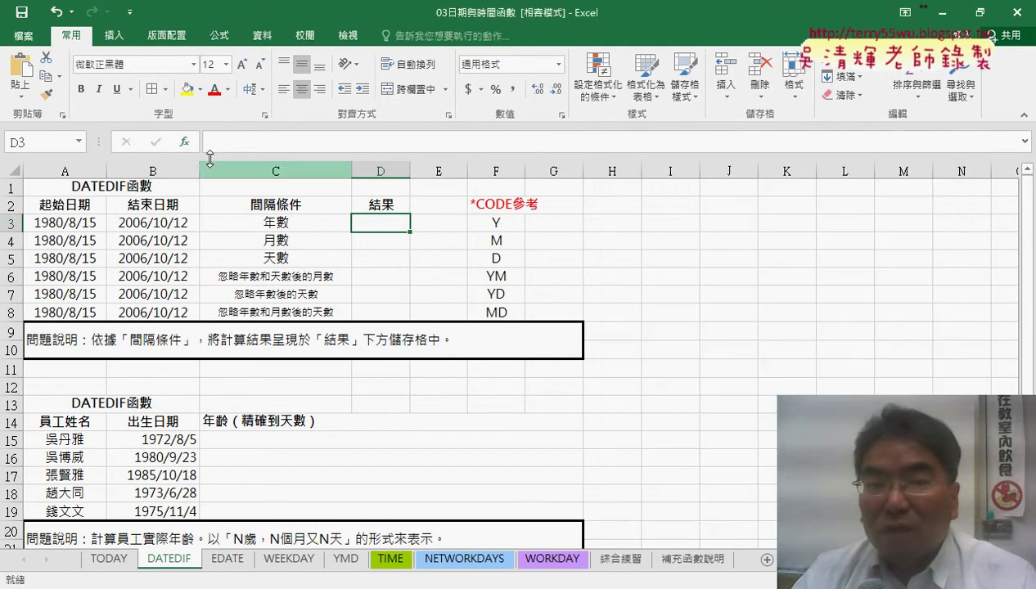
Enter =DATEDIF(A3,B3,"Y") in D3, returning 26 years
left_click(219, 144)
type("=")
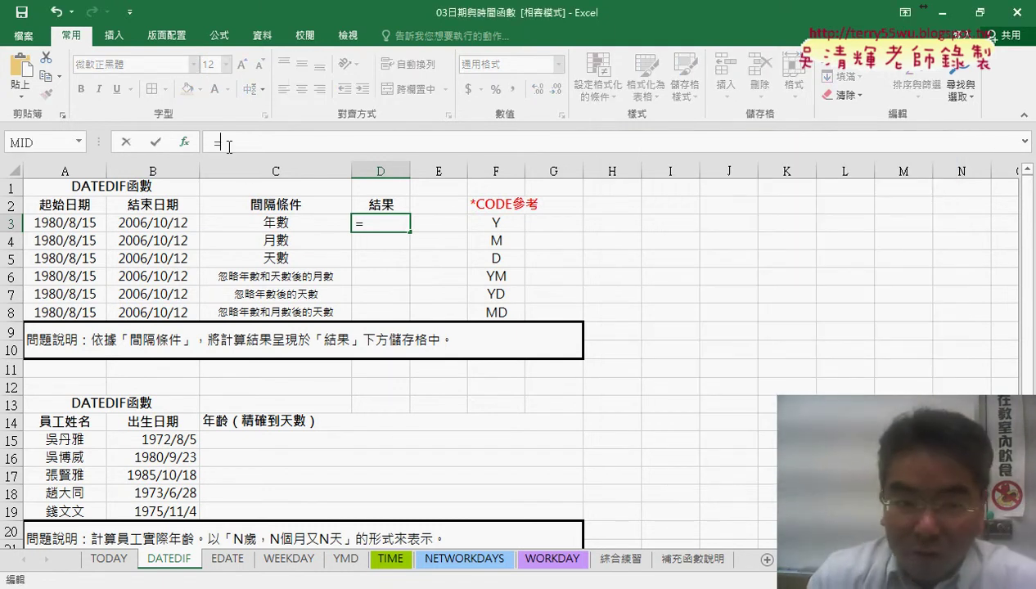
type("date")
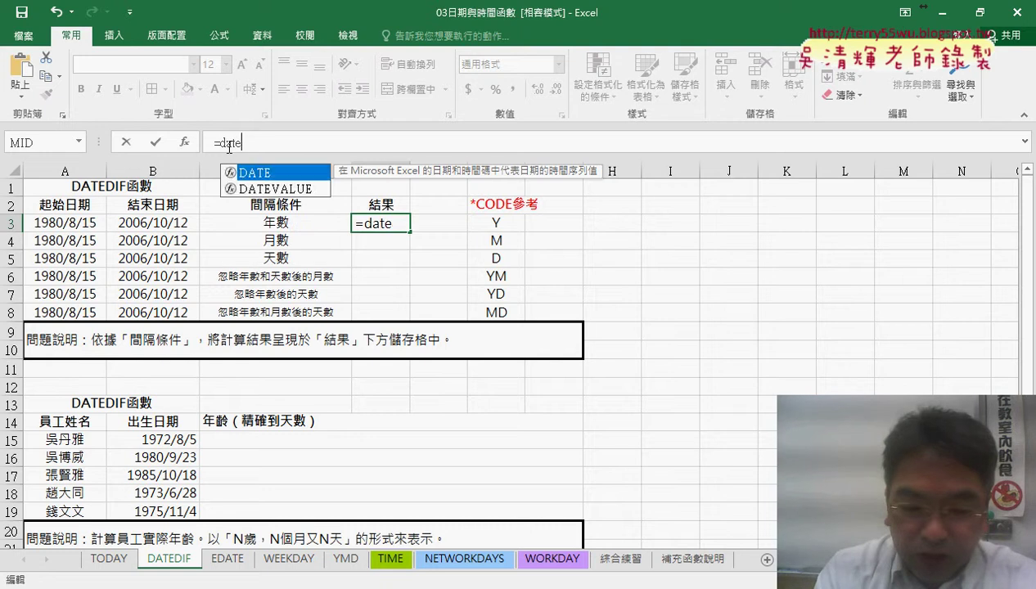
type("dif(")
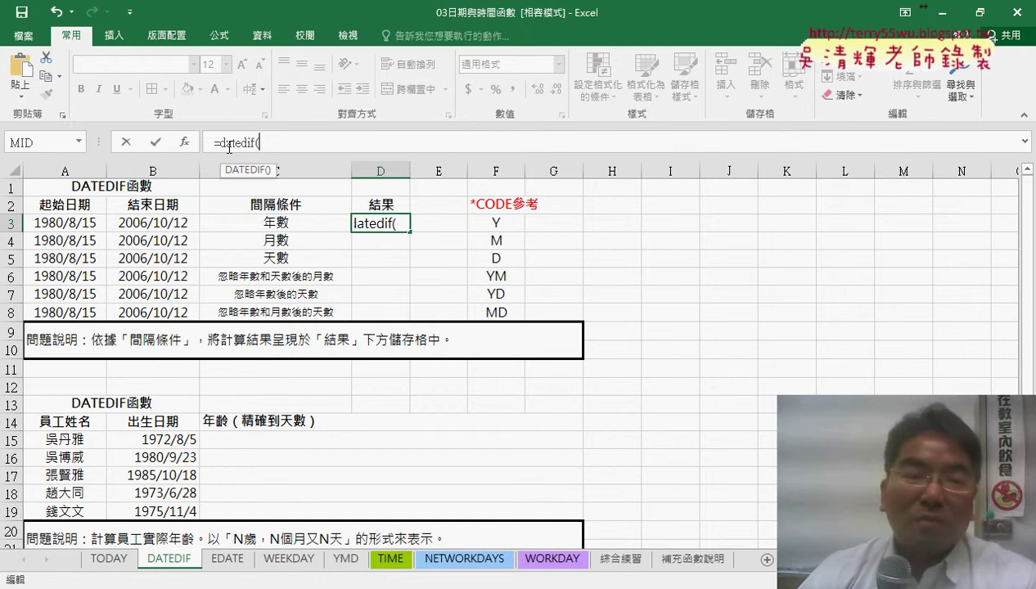
left_click(64, 226)
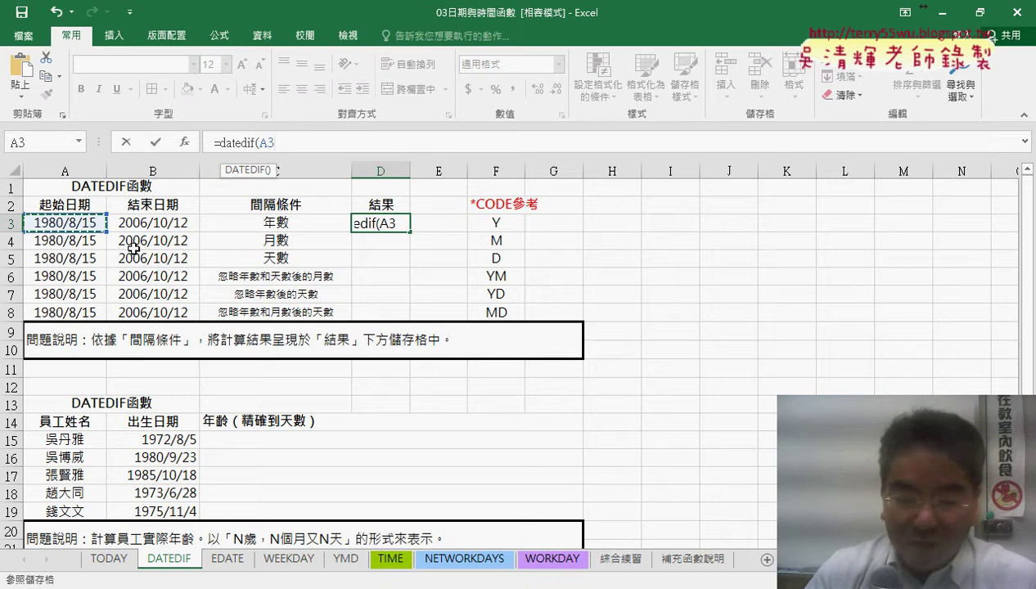
type(",")
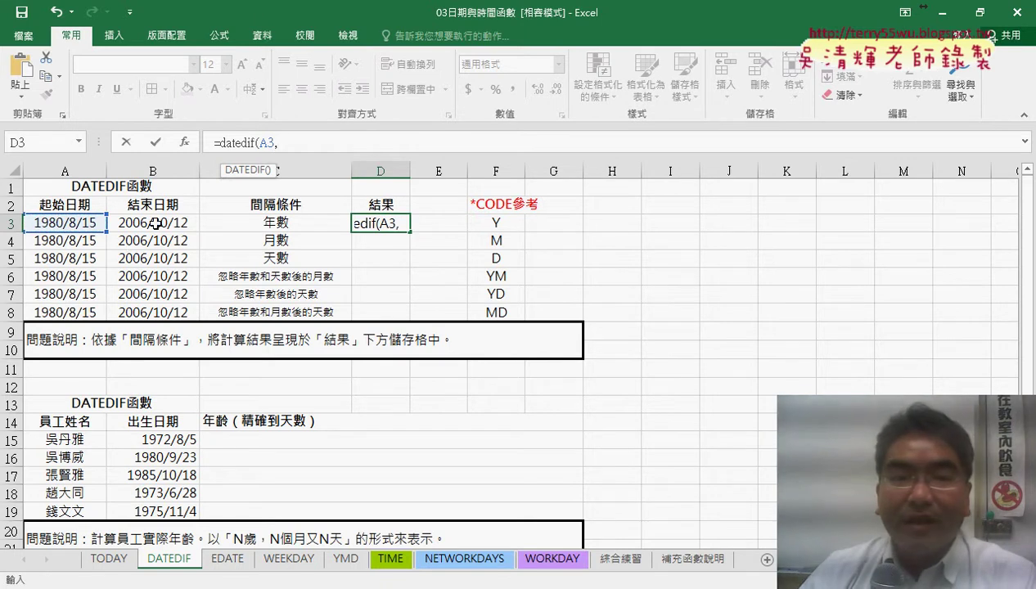
left_click(156, 224)
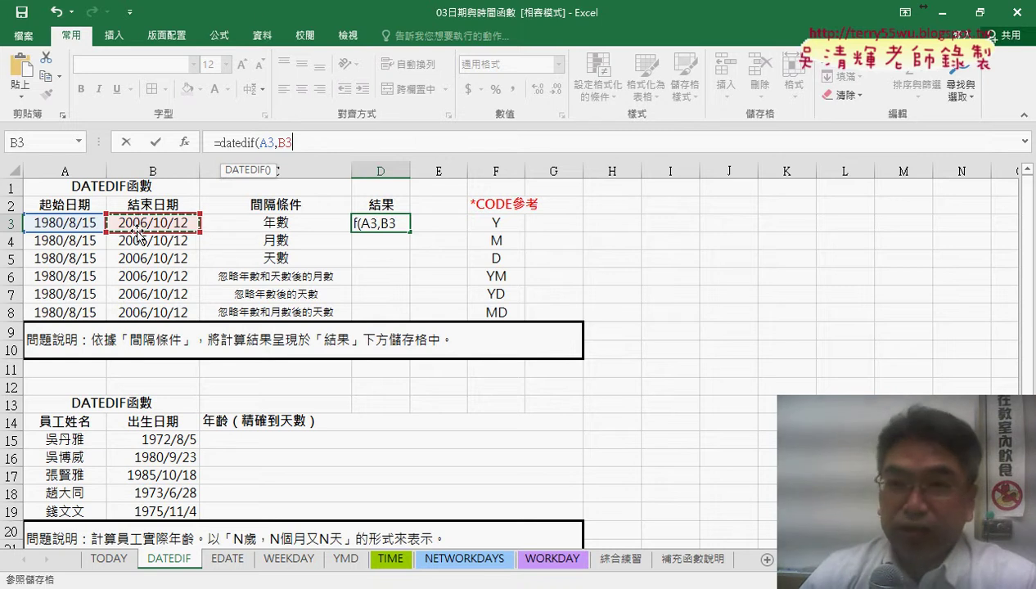
type(",")
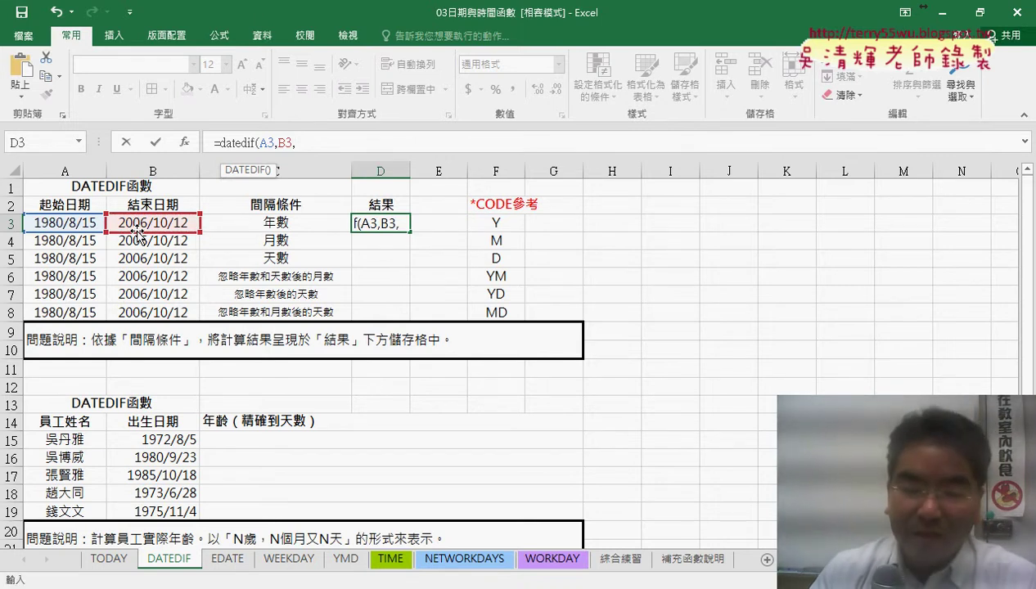
type("\"")
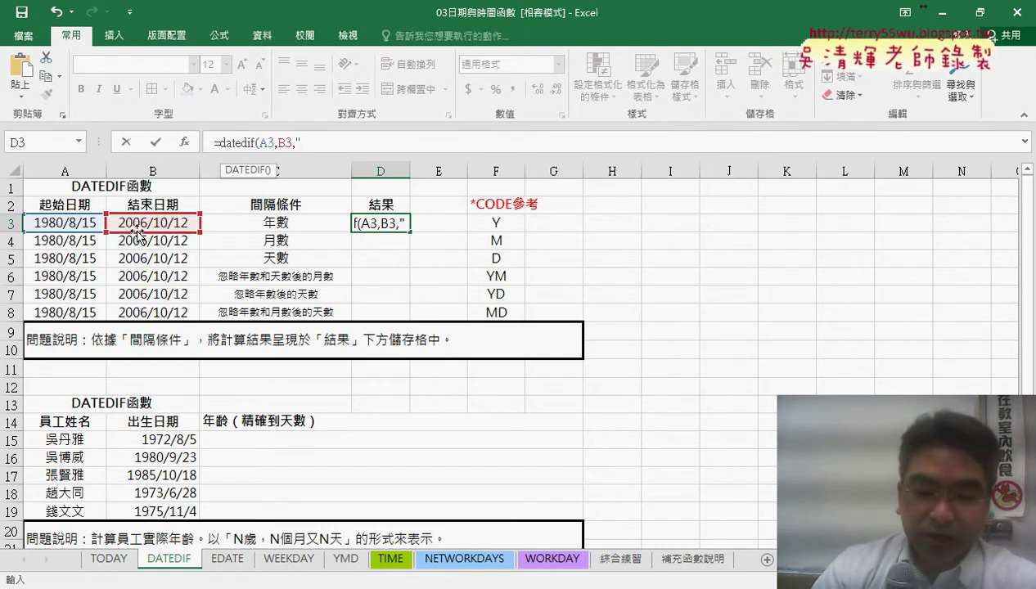
type("Y\"")
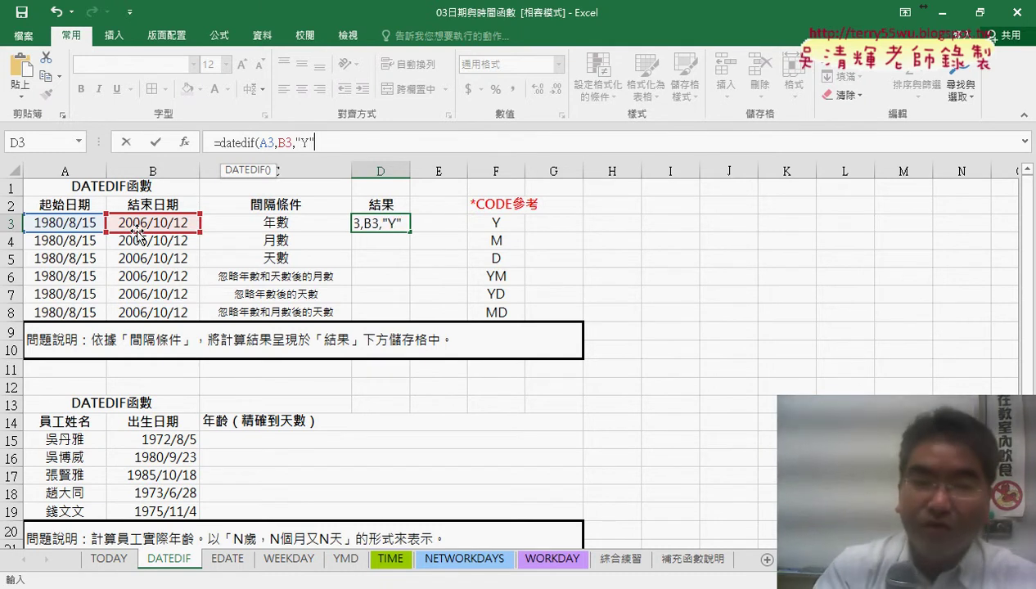
type(")")
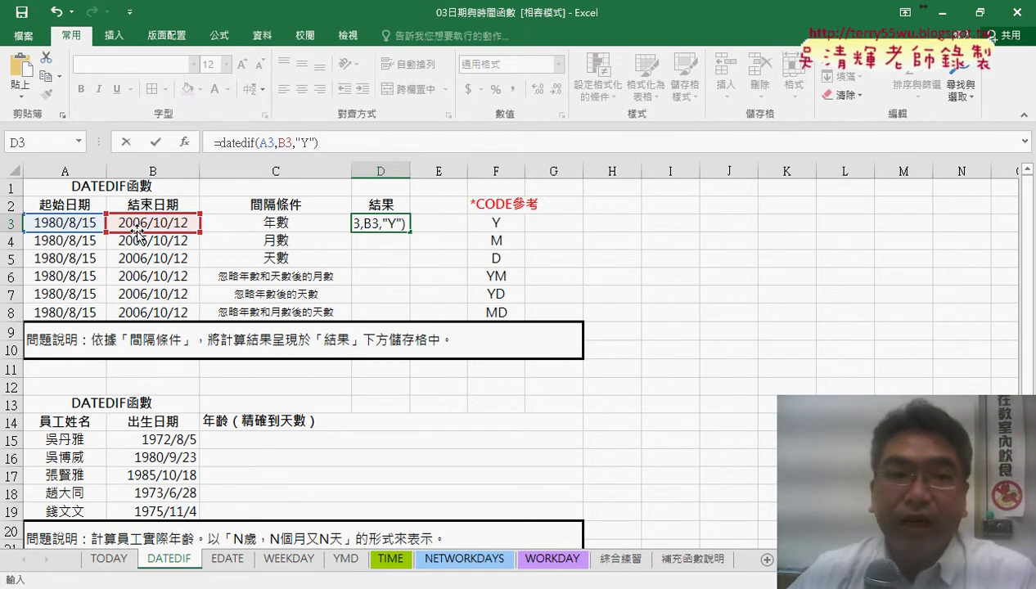
left_click(153, 142)
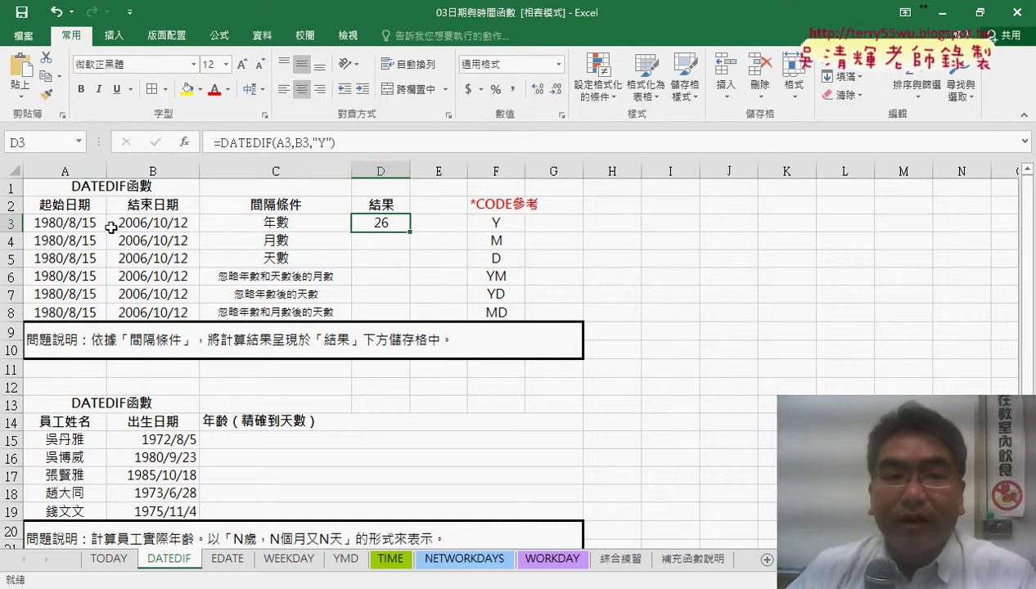
Change B3's month from 10 to 8, giving 2006/8/12, so D3 drops to 25
double_click(154, 222)
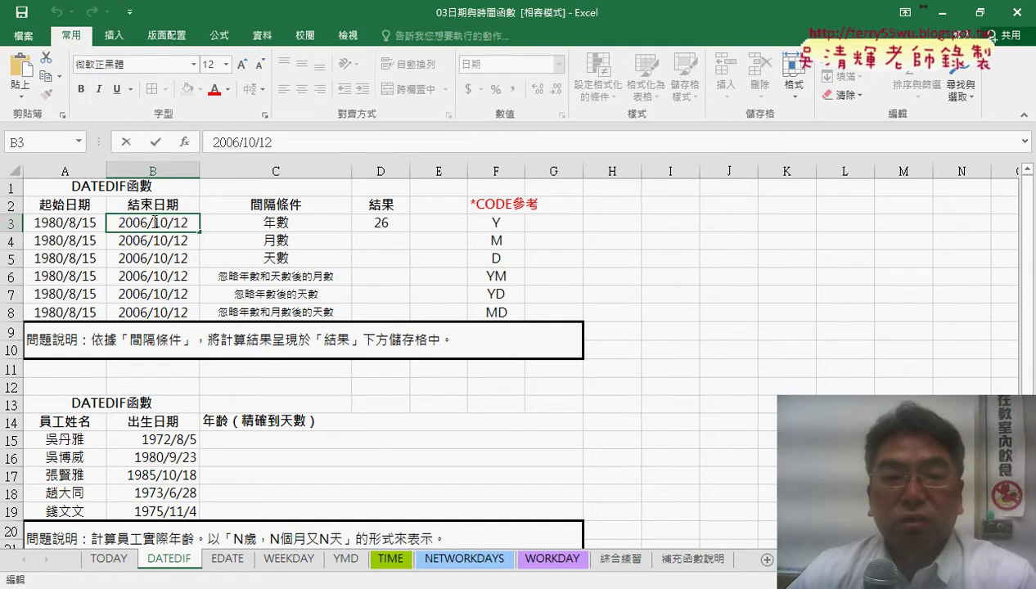
left_click_drag(155, 222, 165, 222)
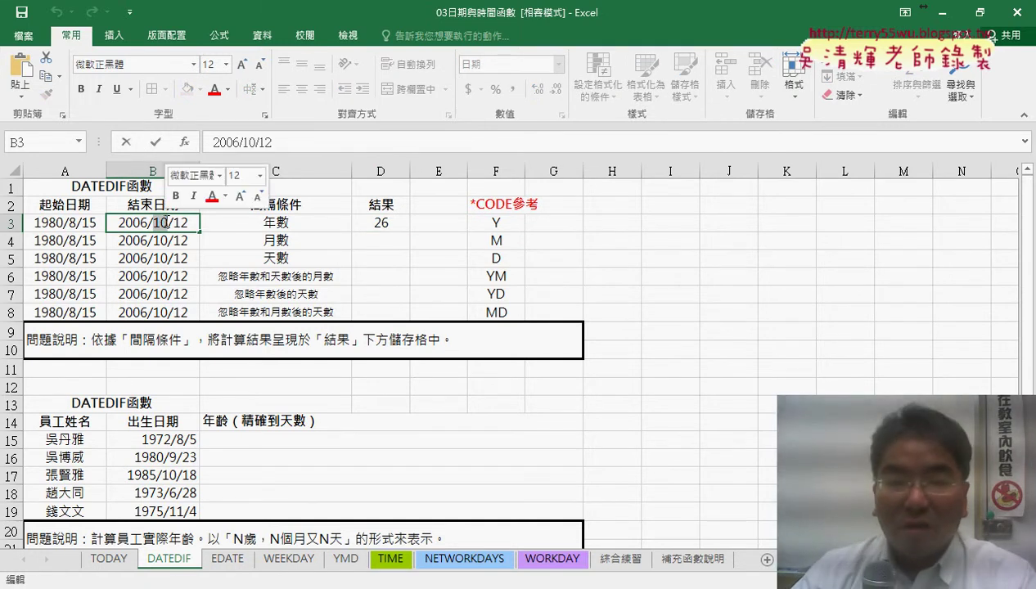
type("8")
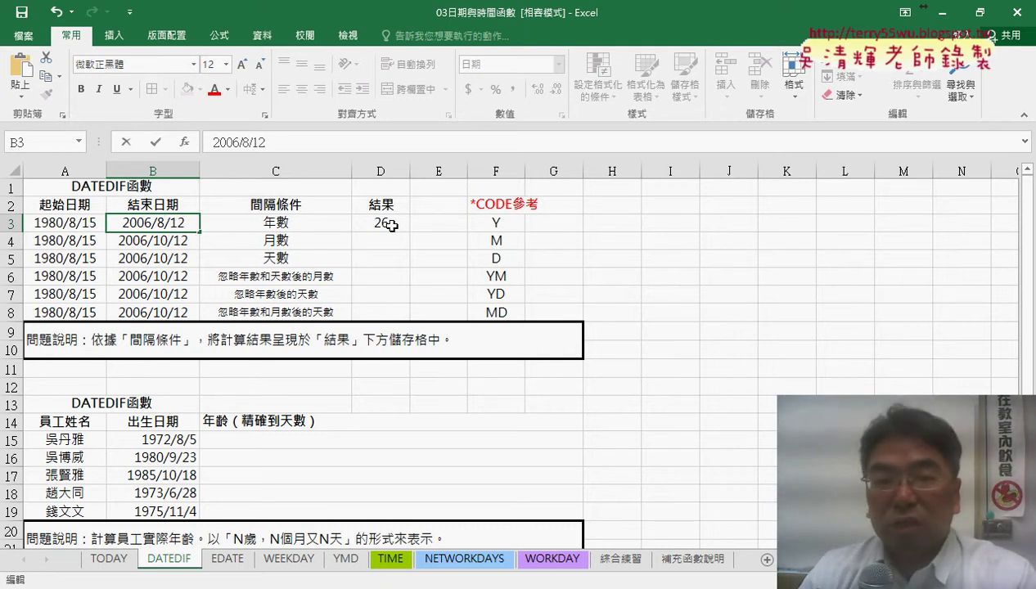
key("Return")
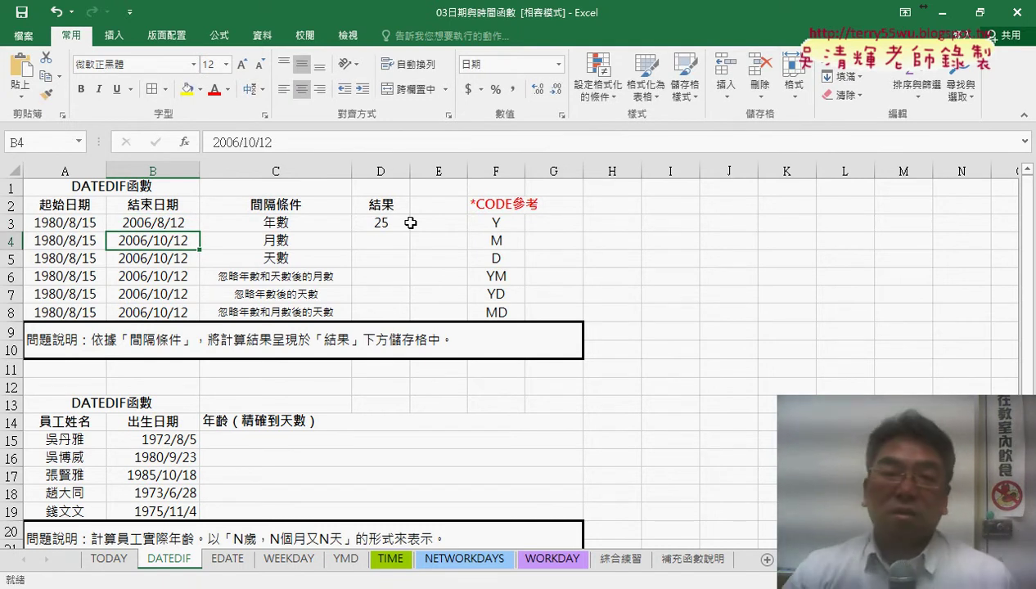
Insert a YEAR(B3) formula into E3 using the function picker
left_click(449, 226)
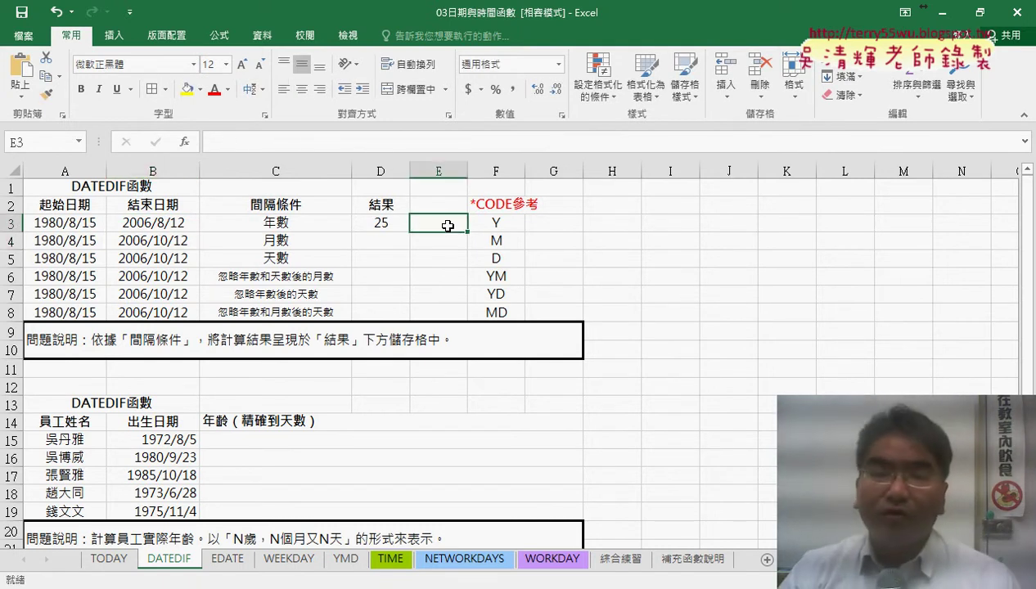
left_click(264, 146)
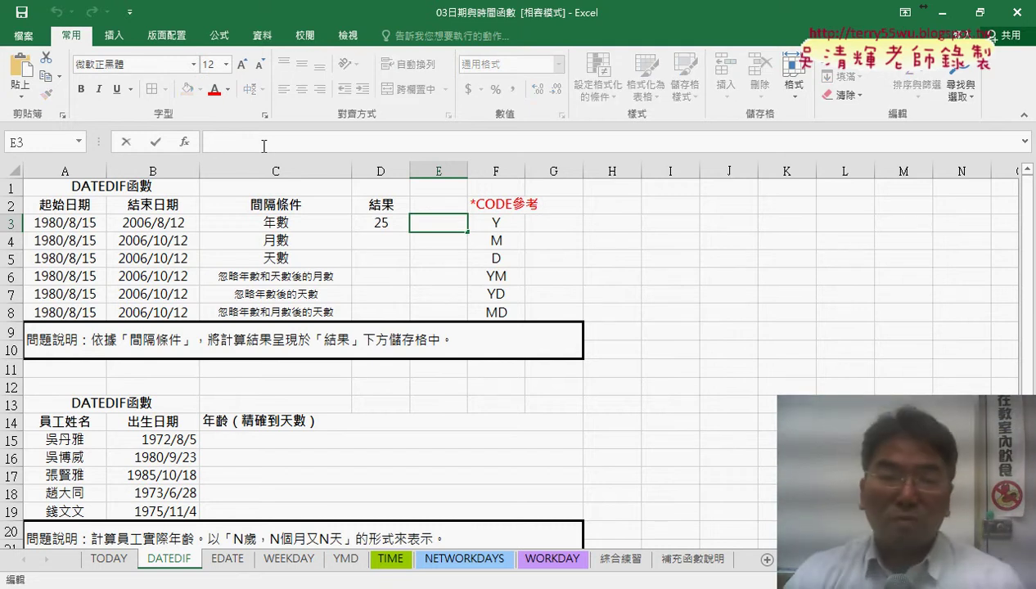
left_click(185, 142)
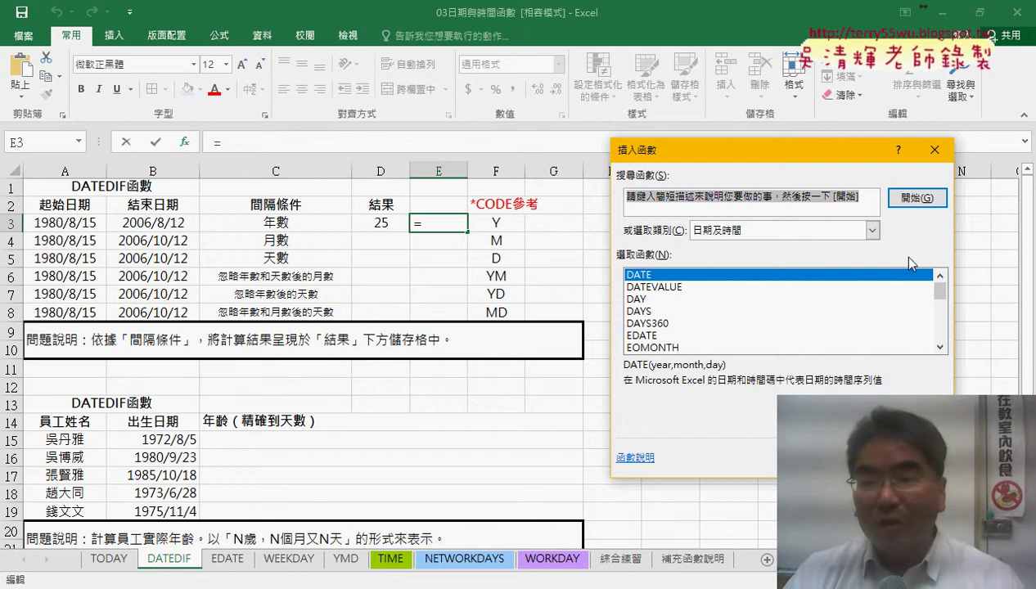
left_click_drag(940, 290, 935, 343)
left_click(660, 336)
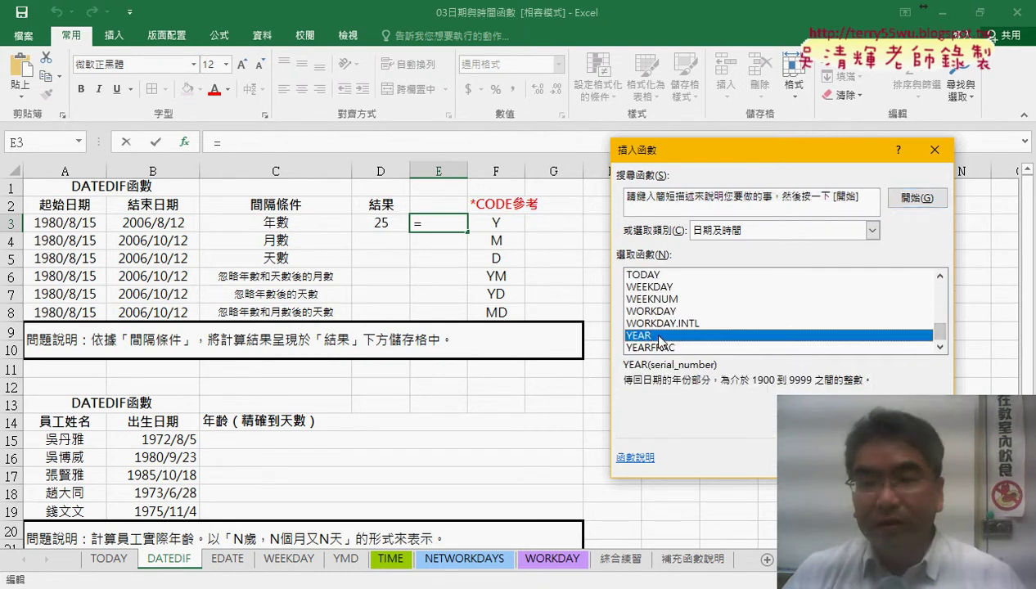
double_click(659, 337)
left_click(163, 222)
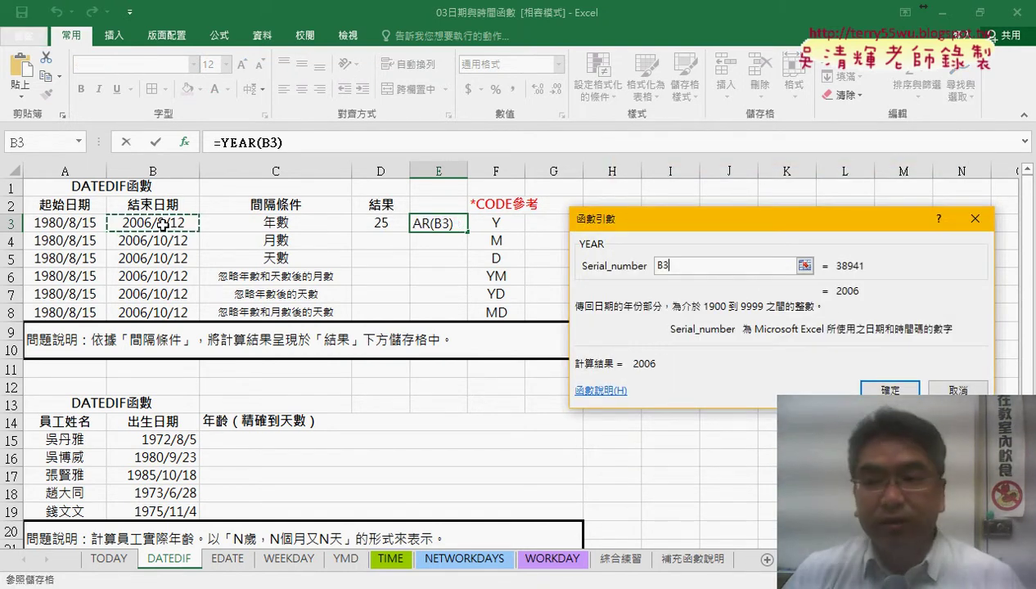
left_click(888, 390)
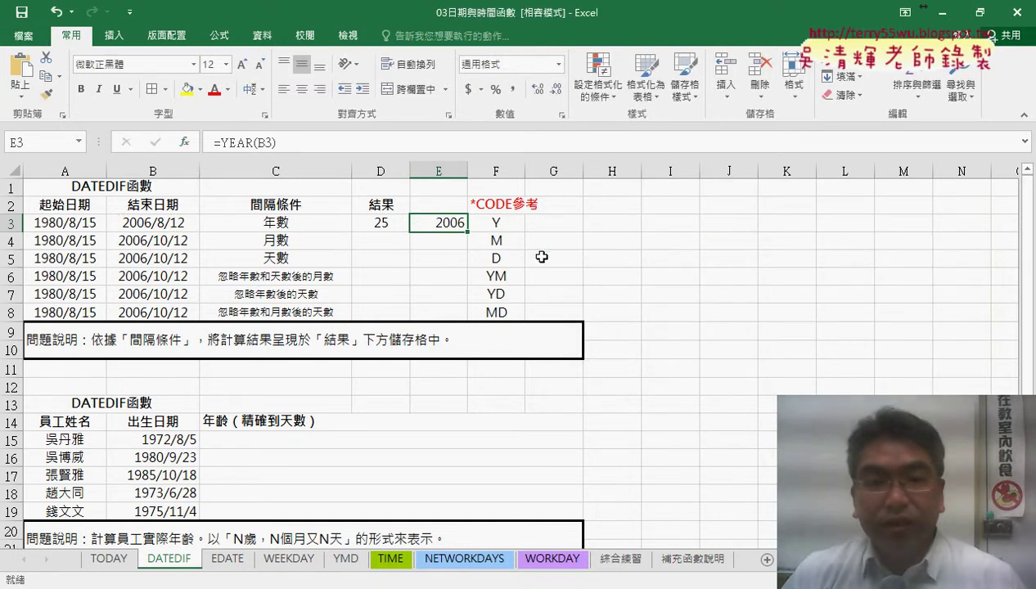
Edit E3 into =YEAR(B3)-YEAR(A3), returning 26 beside D3's 25
left_click(302, 143)
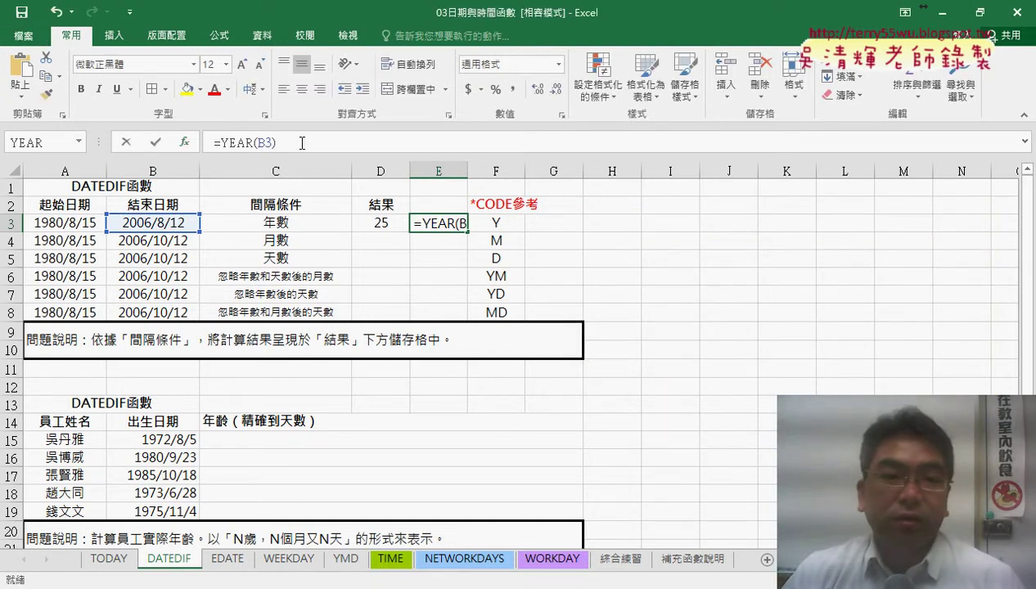
left_click_drag(302, 143, 224, 143)
right_click(223, 143)
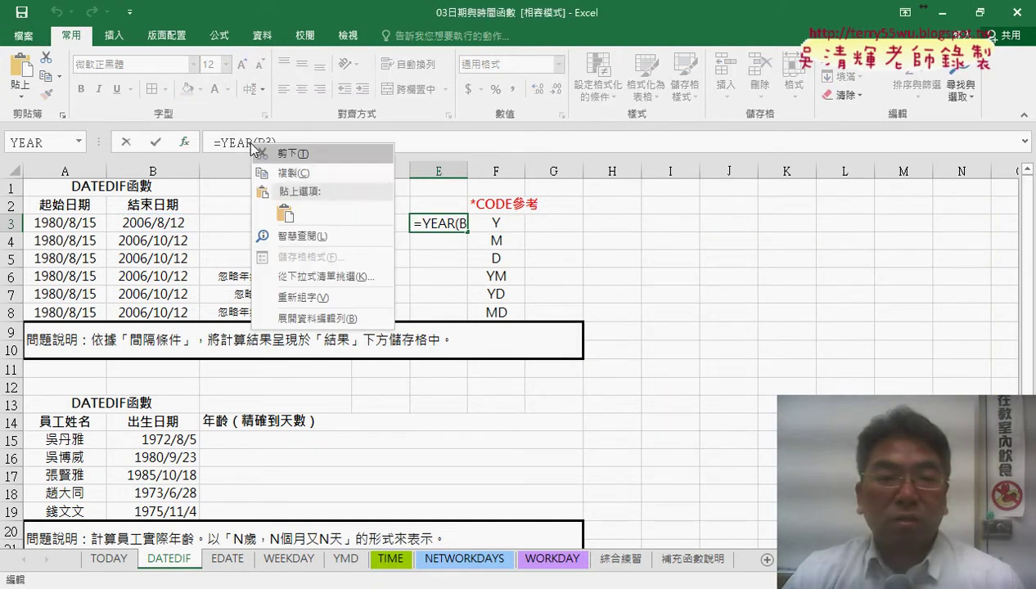
left_click(286, 172)
left_click(298, 146)
right_click(300, 148)
left_click(332, 212)
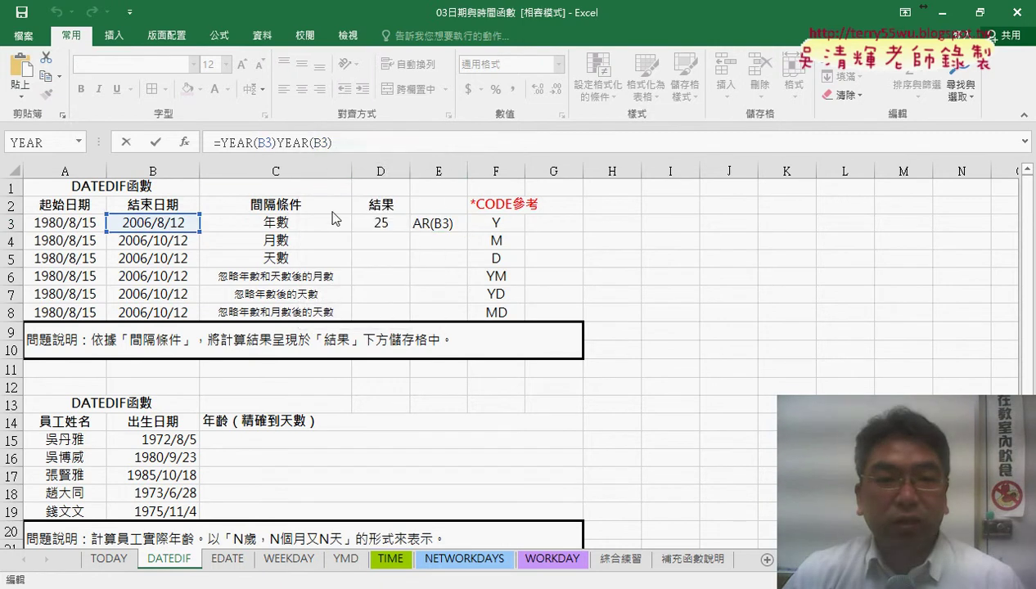
left_click(279, 142)
type("-")
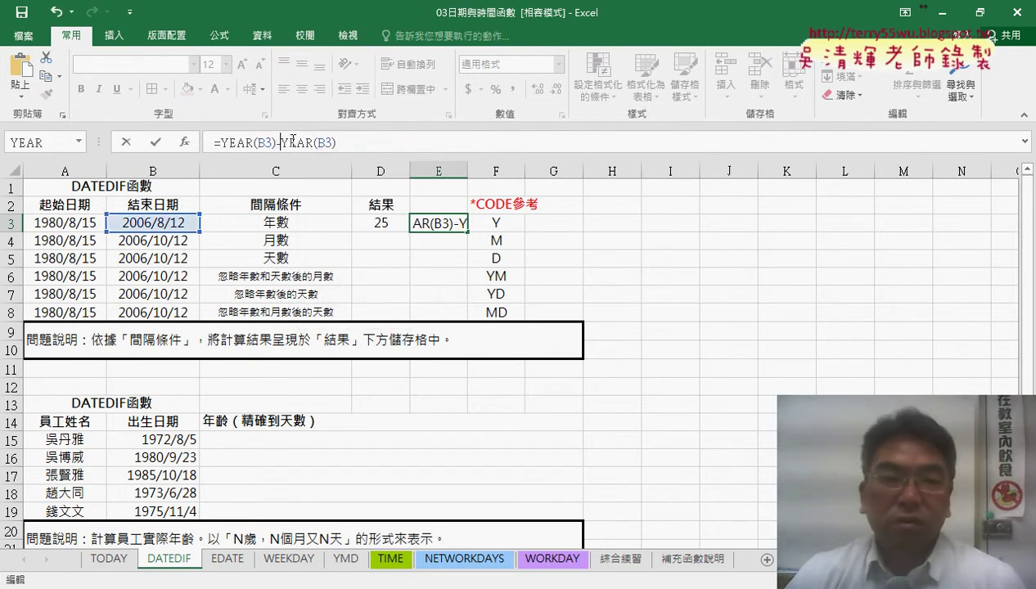
left_click_drag(316, 144, 331, 143)
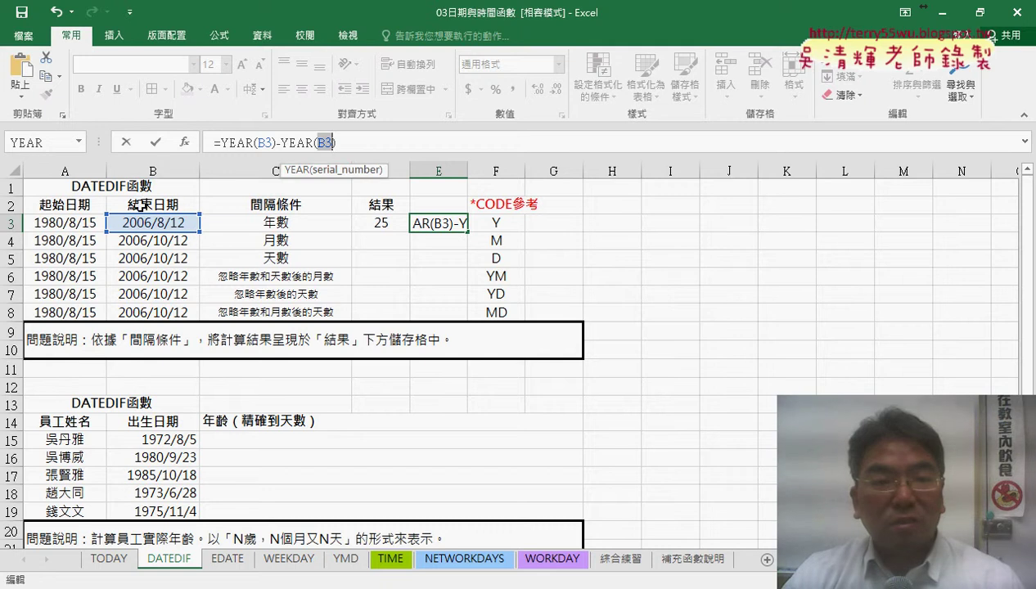
left_click(68, 223)
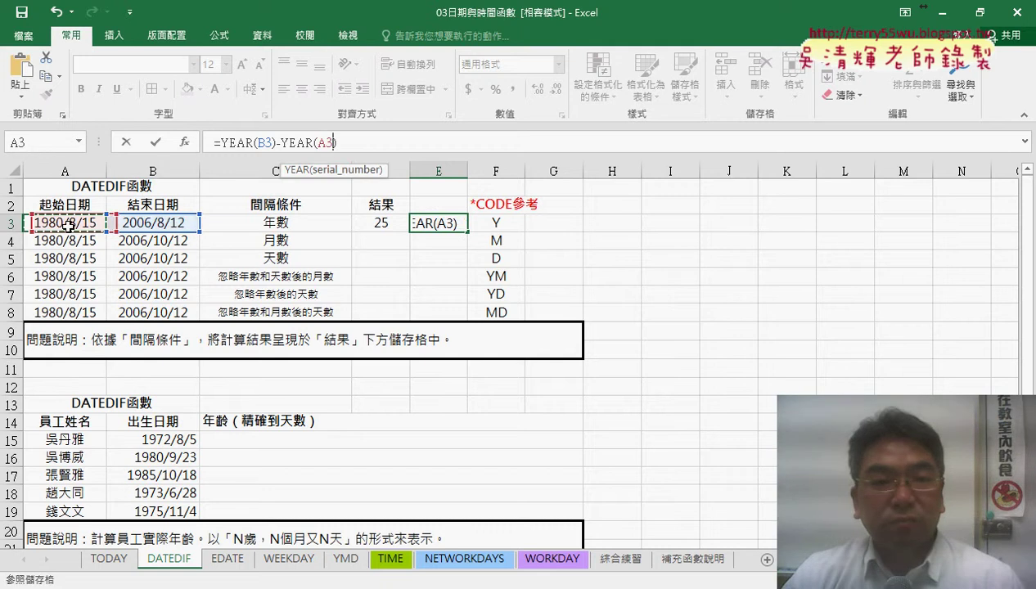
left_click(158, 146)
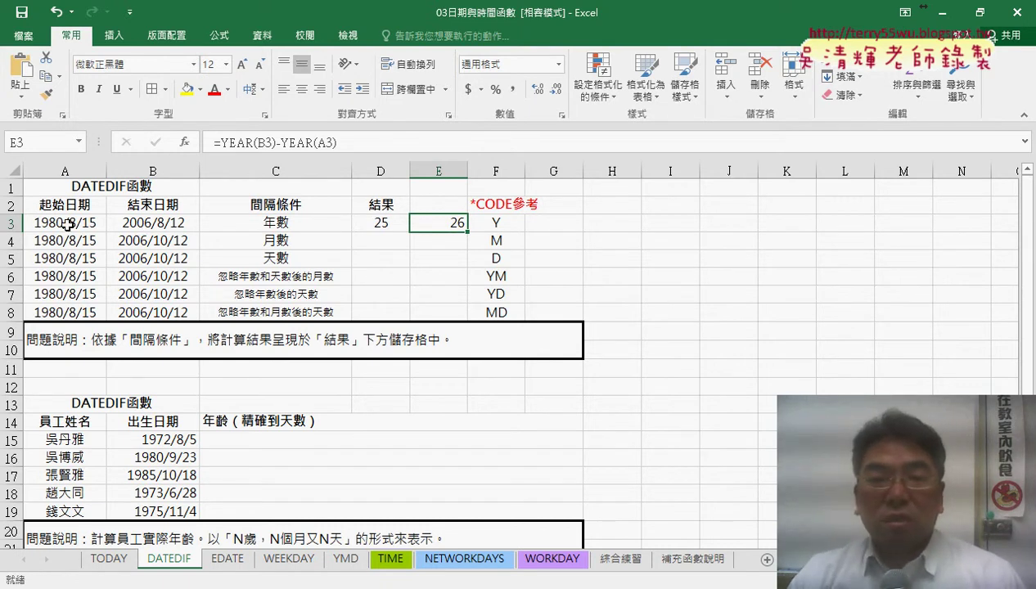
left_click(394, 241)
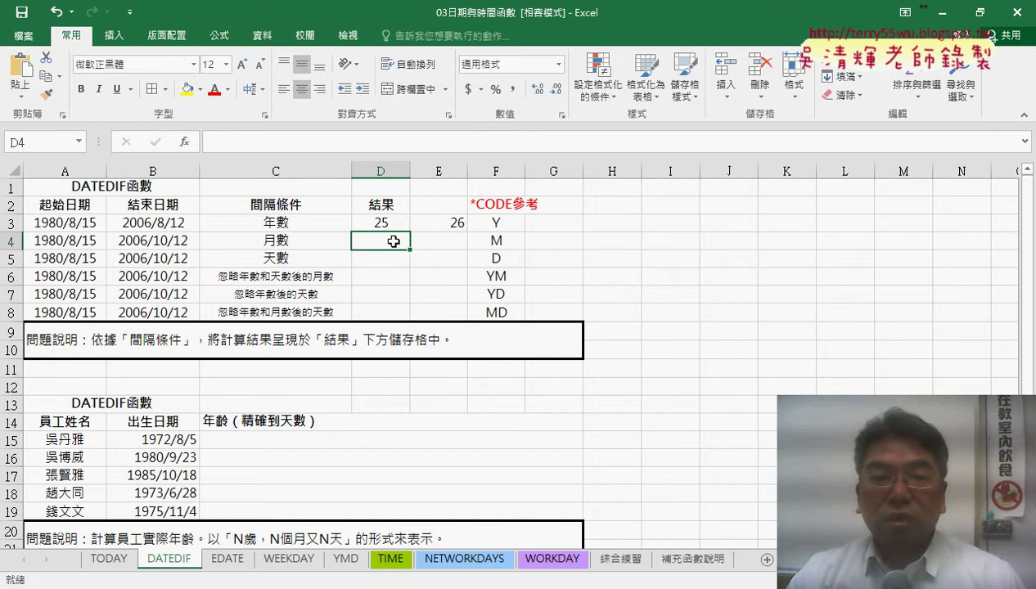
Copy D3's formula into D4 and switch its code to "M", returning 313 months
left_click(391, 224)
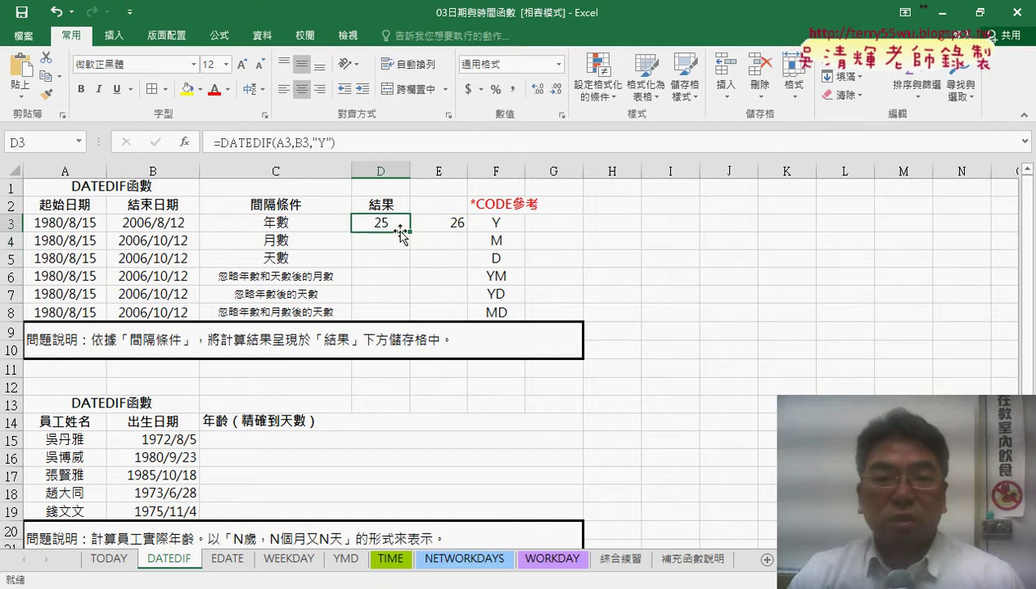
left_click_drag(410, 234, 406, 247)
left_click(394, 240)
left_click(326, 145)
double_click(324, 145)
type("M")
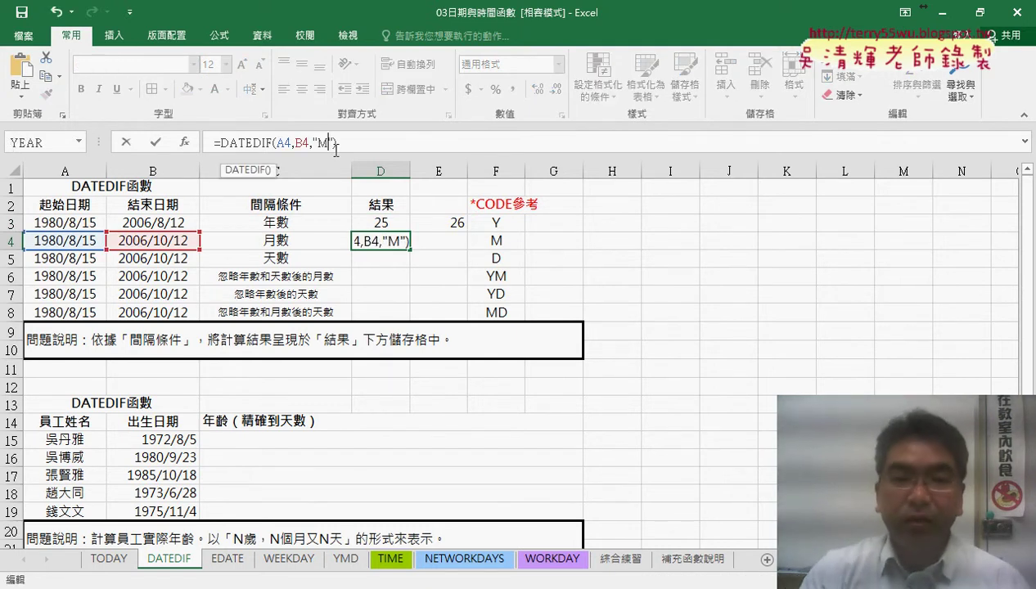
key("Return")
left_click(386, 240)
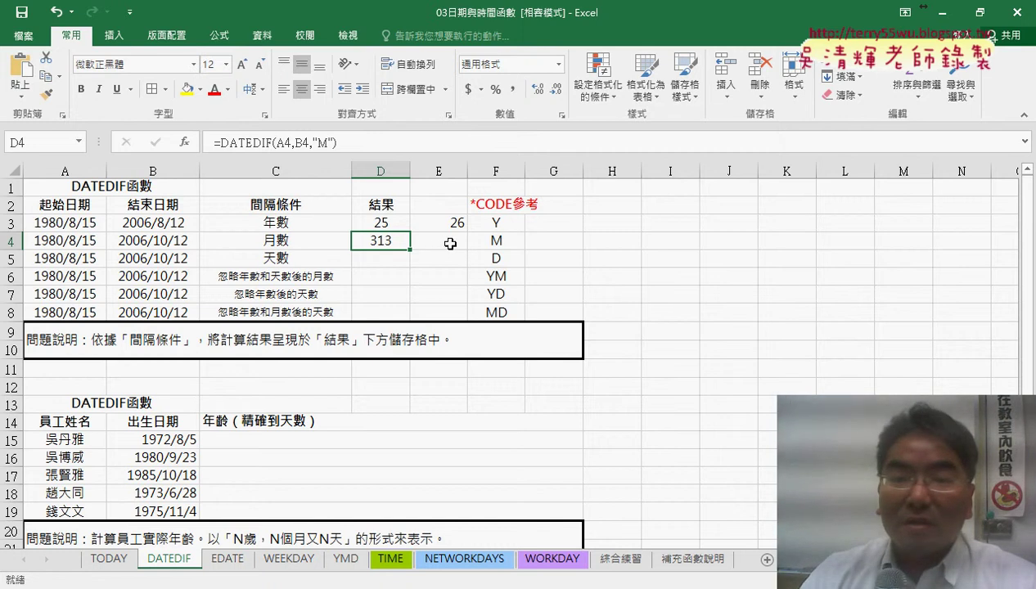
left_click(450, 243)
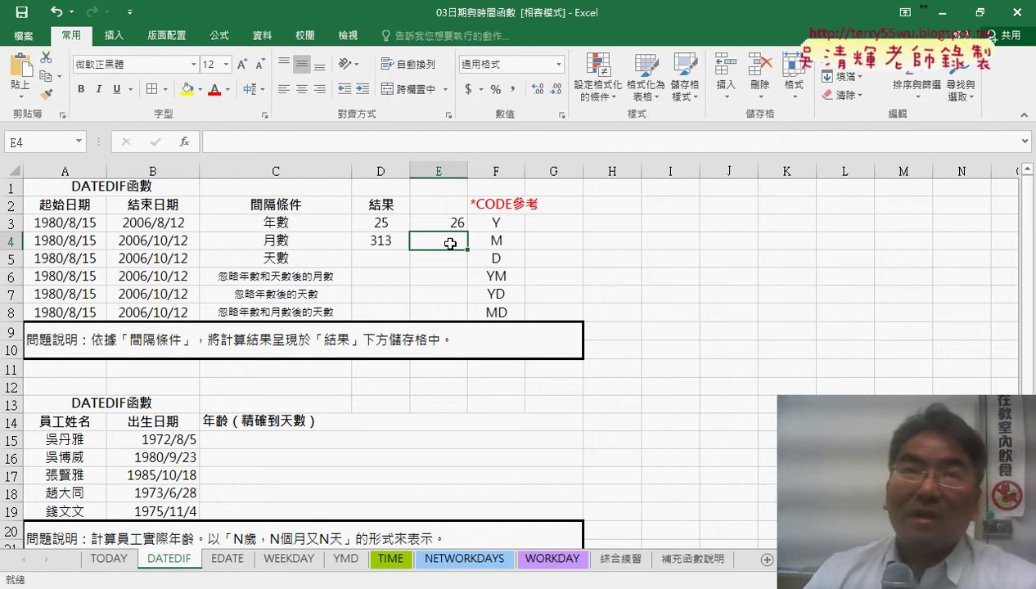
Copy D4's formula down into D5, undoing an accidental code change to D4
left_click(385, 241)
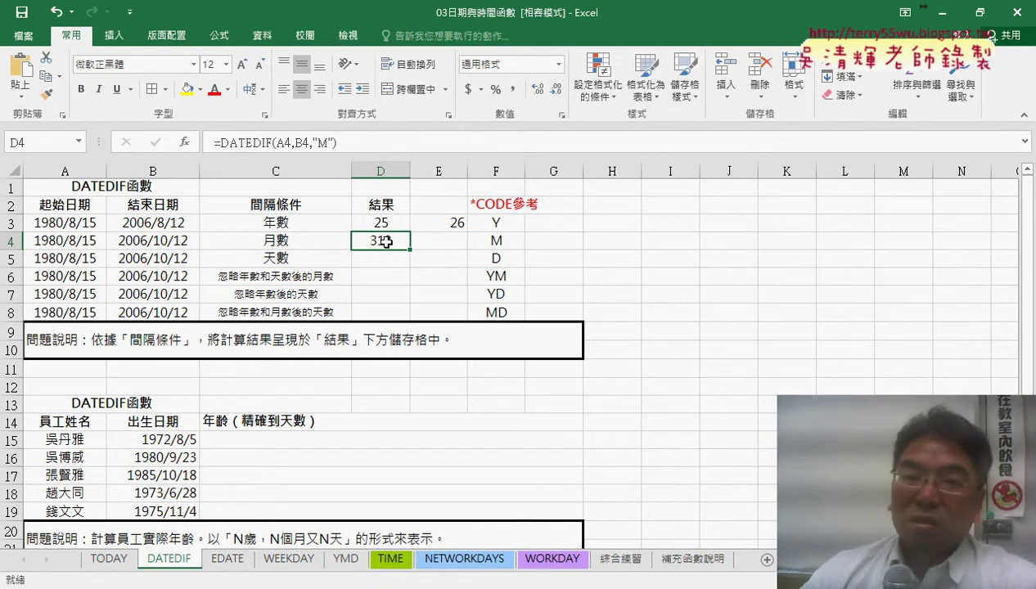
left_click(386, 261)
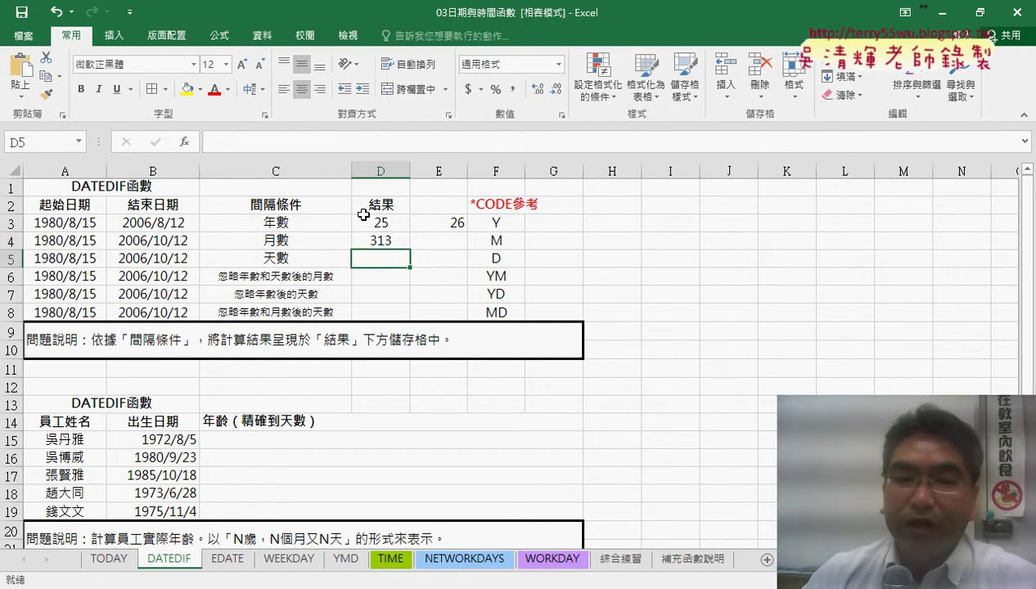
left_click(388, 239)
left_click_drag(410, 250, 410, 265)
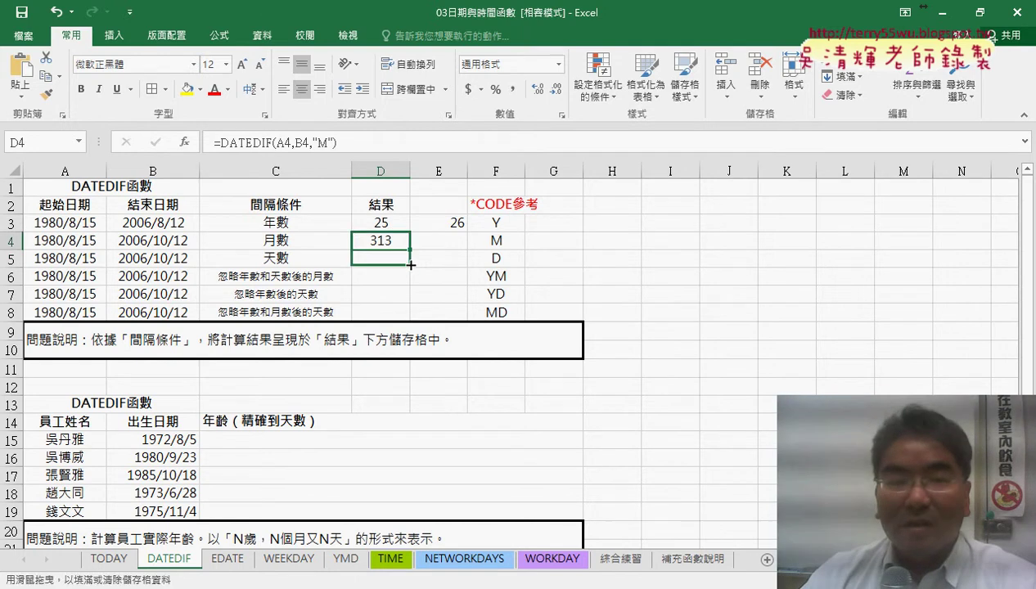
double_click(324, 144)
type("D")
key("Return")
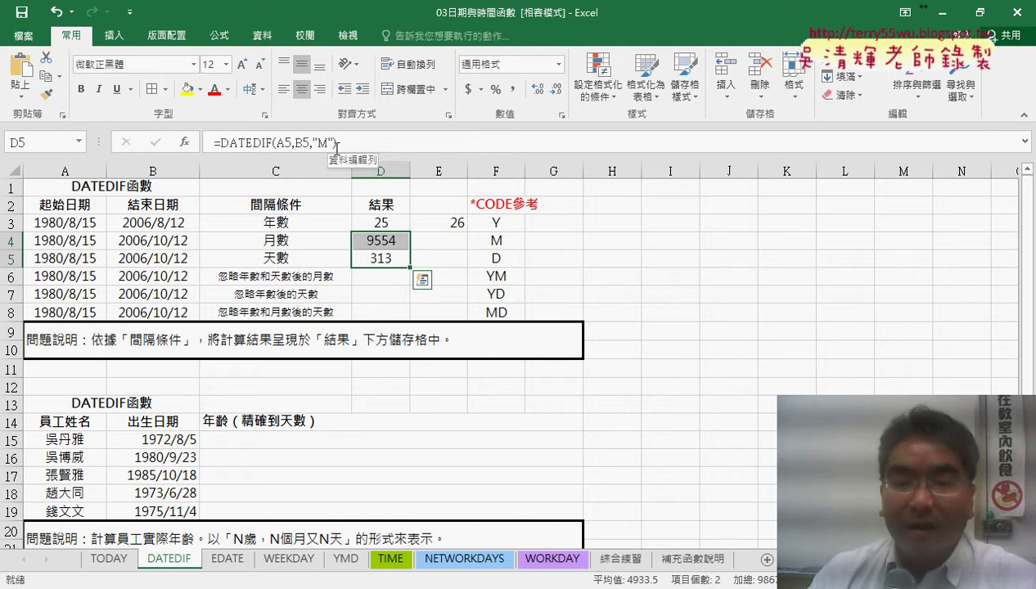
key("ctrl+z")
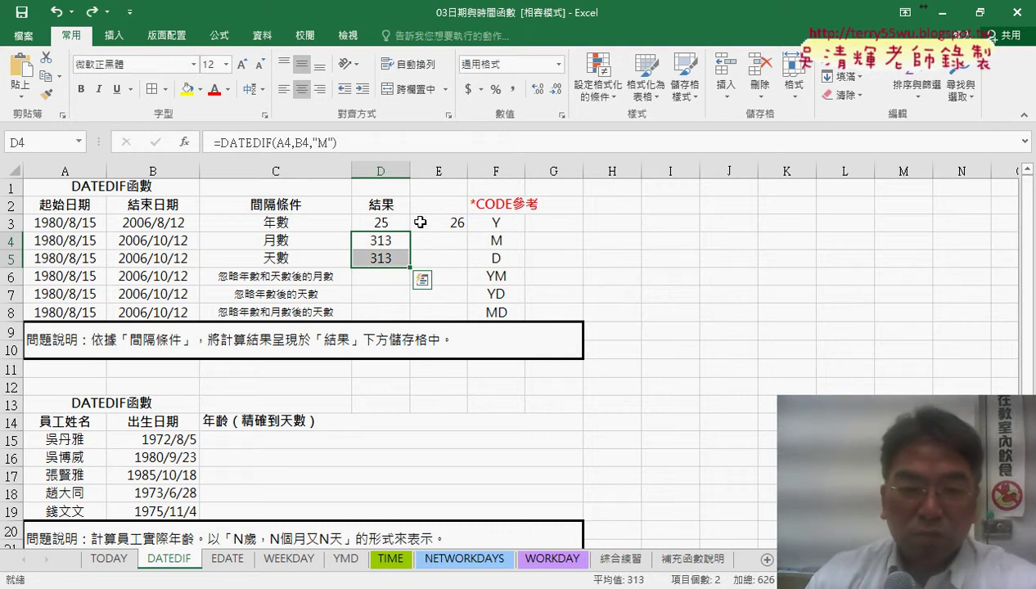
Change D5's code to "D" so it returns 9554 days, and start a formula in E5
left_click(391, 257)
left_click(326, 142)
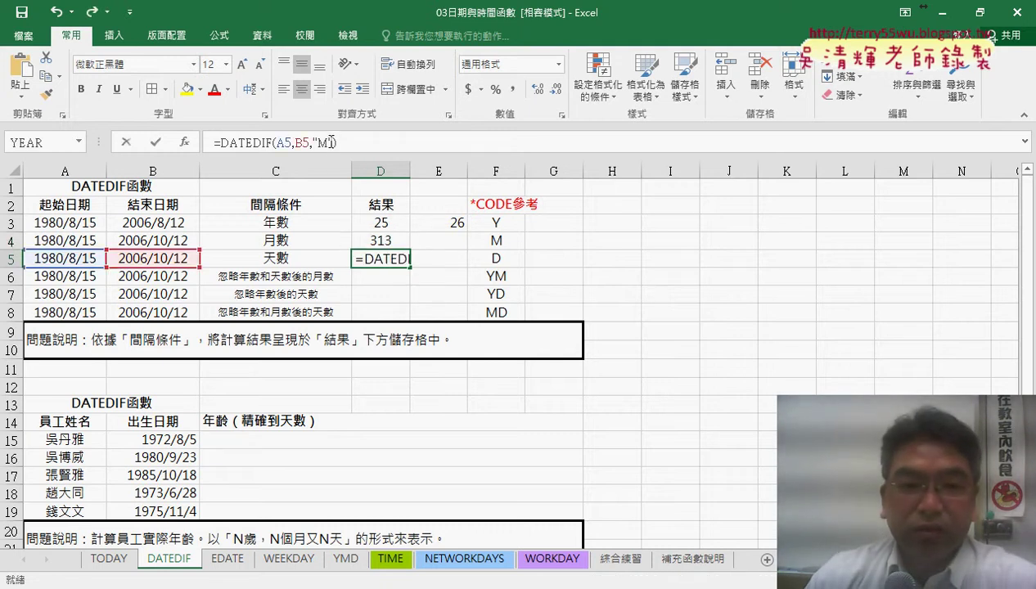
key("BackSpace")
type("D")
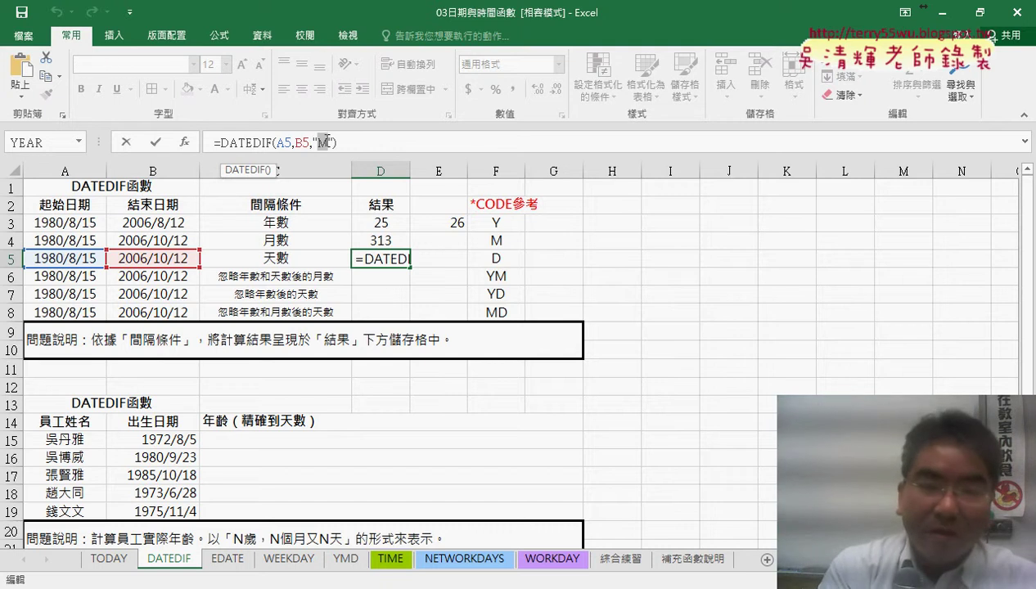
key("Return")
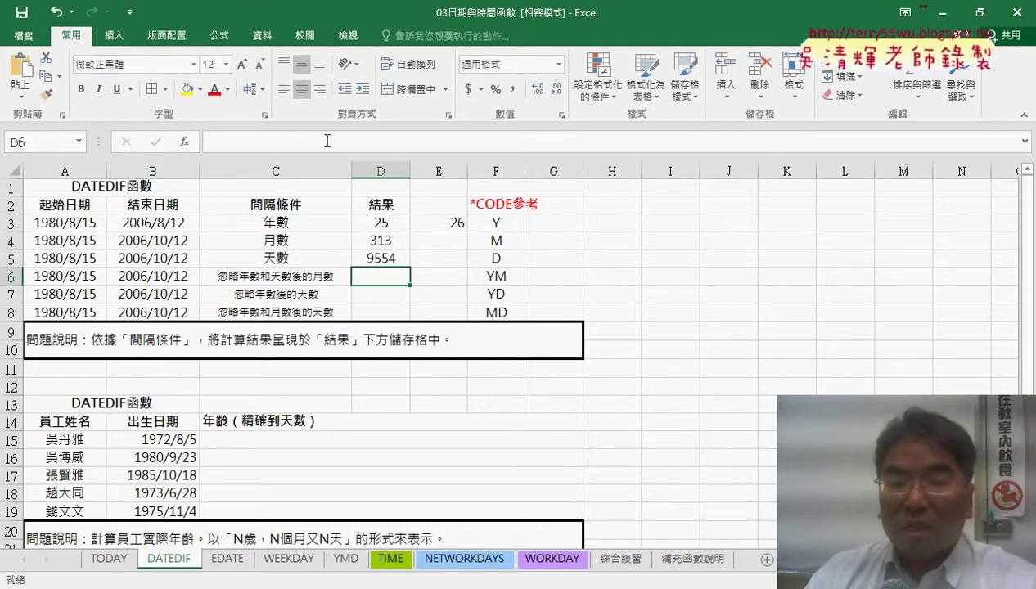
left_click(442, 260)
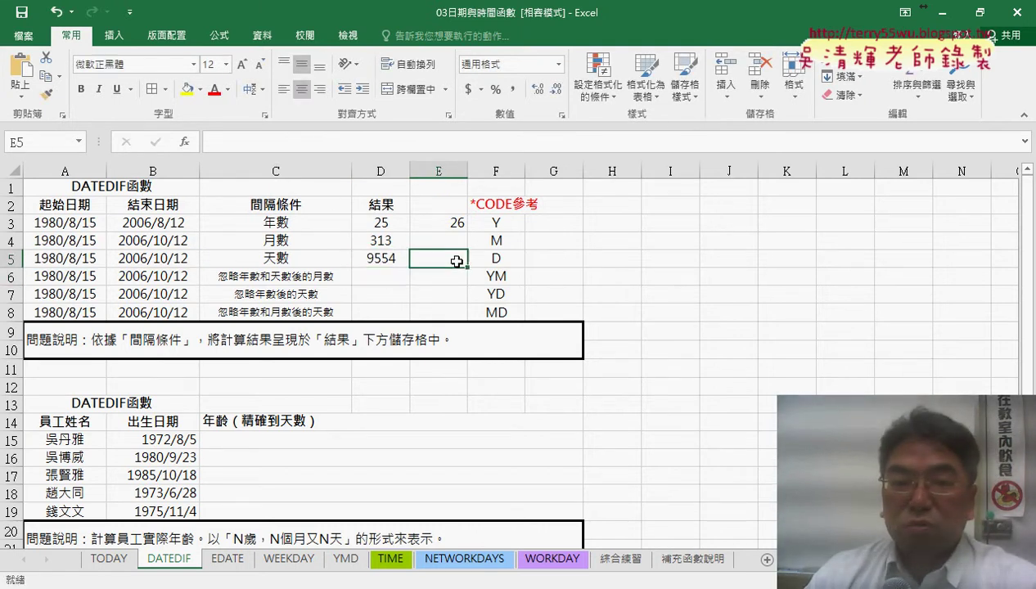
left_click(340, 141)
Enter =B5-A5 in E5, returning 9554, and compare it with D5's and D4's formulas
type("=")
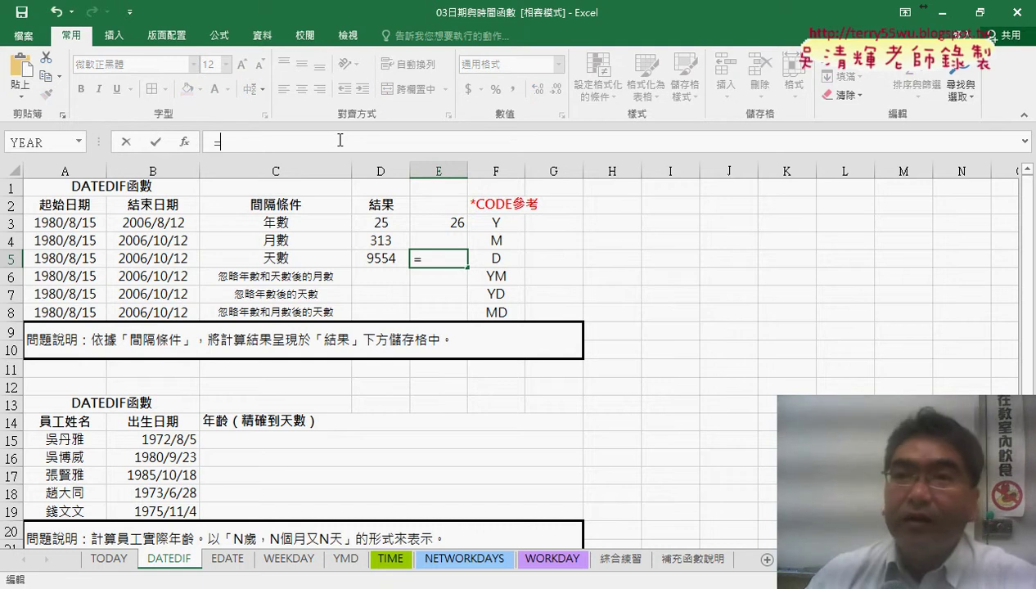
left_click(166, 258)
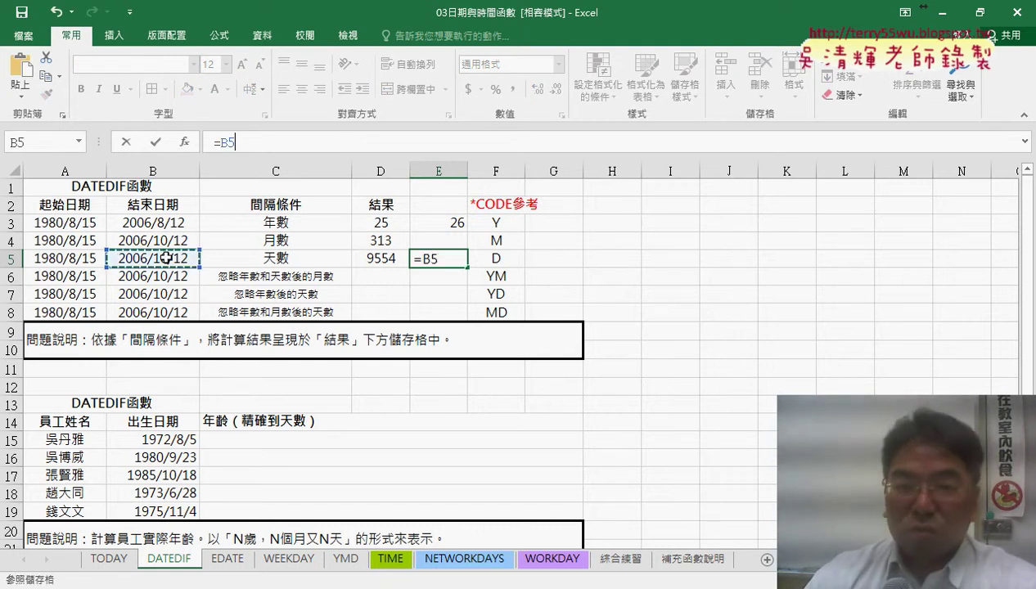
type("-")
left_click(78, 259)
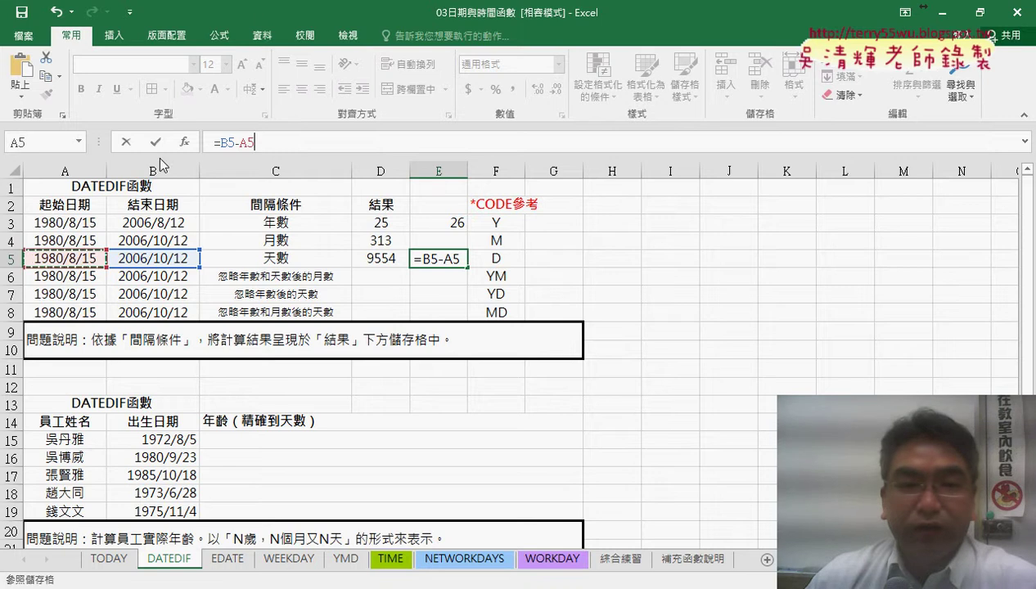
left_click(157, 141)
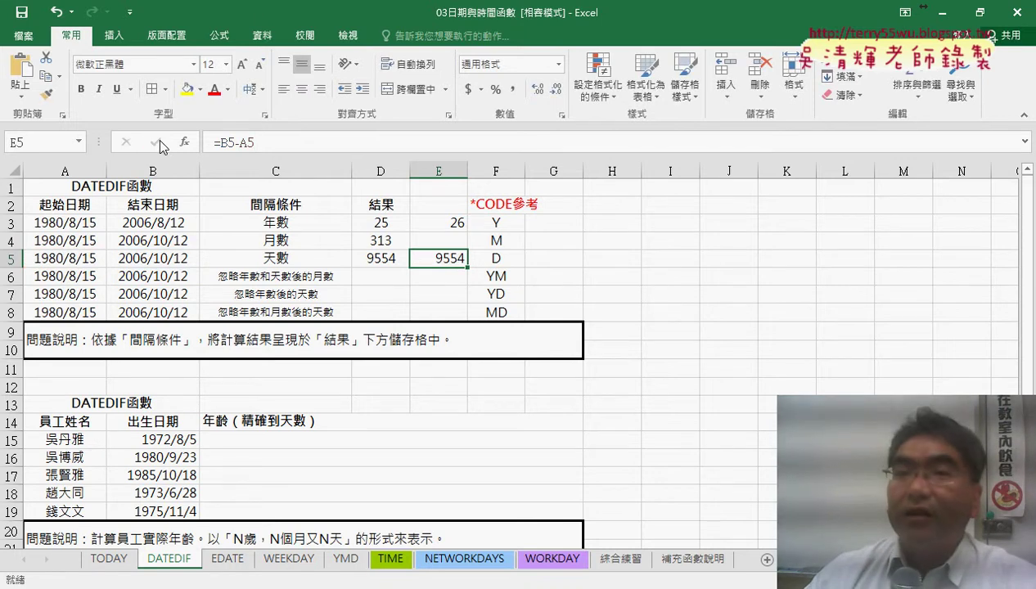
left_click(395, 258)
left_click(422, 259)
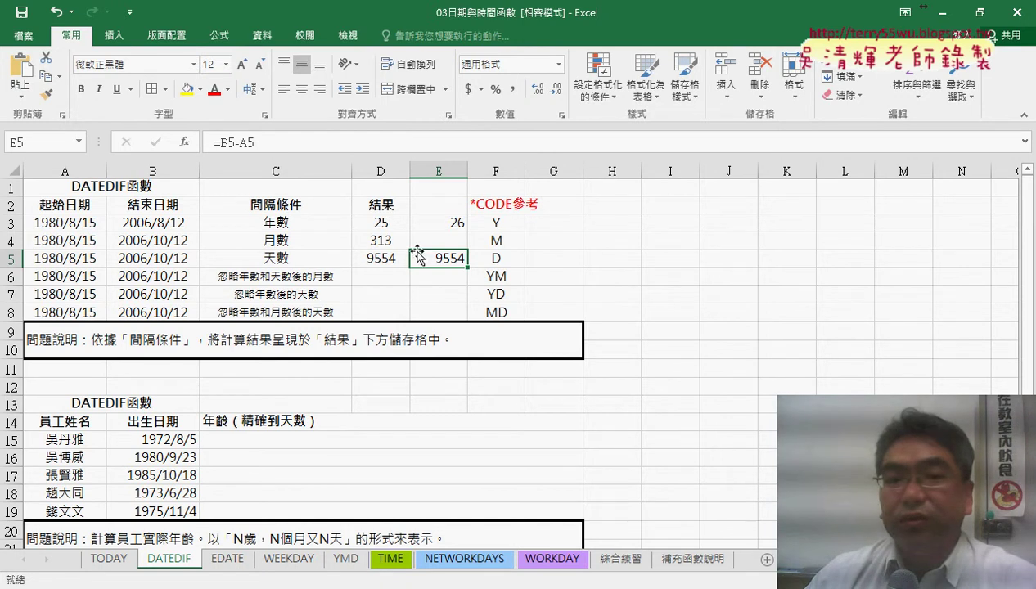
left_click(392, 242)
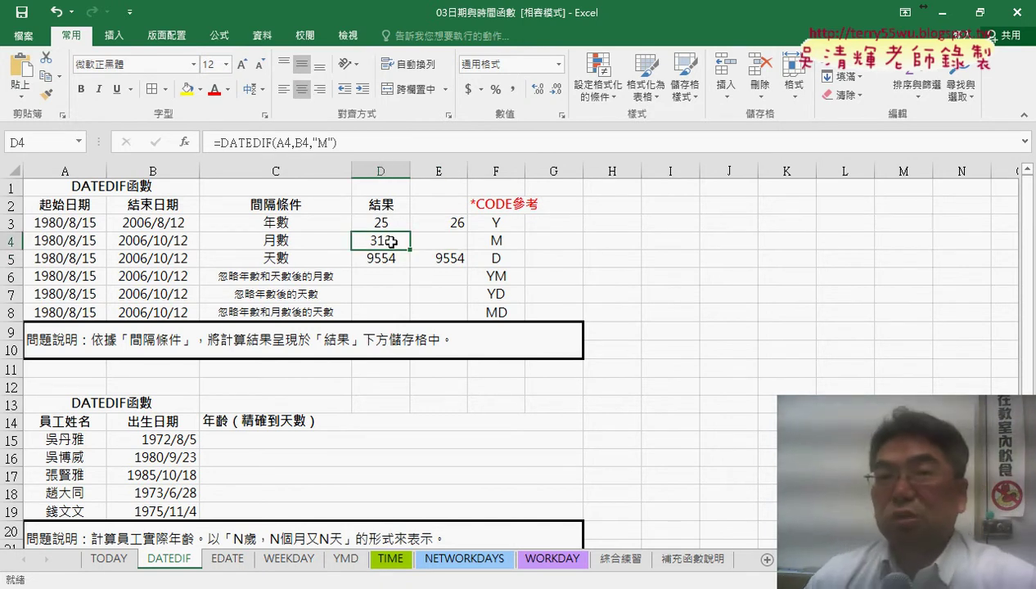
left_click(391, 225)
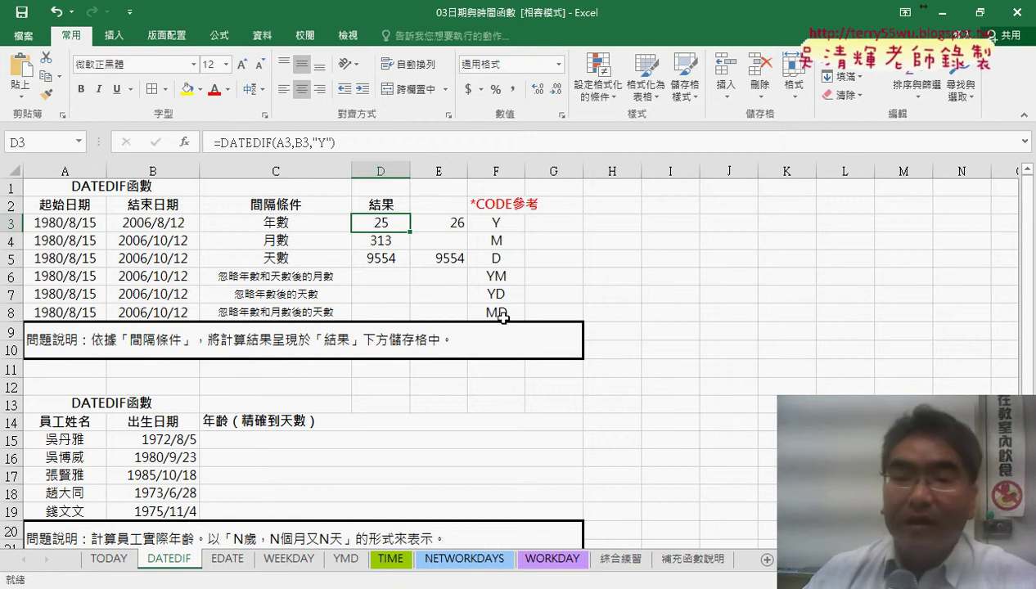
left_click(502, 275)
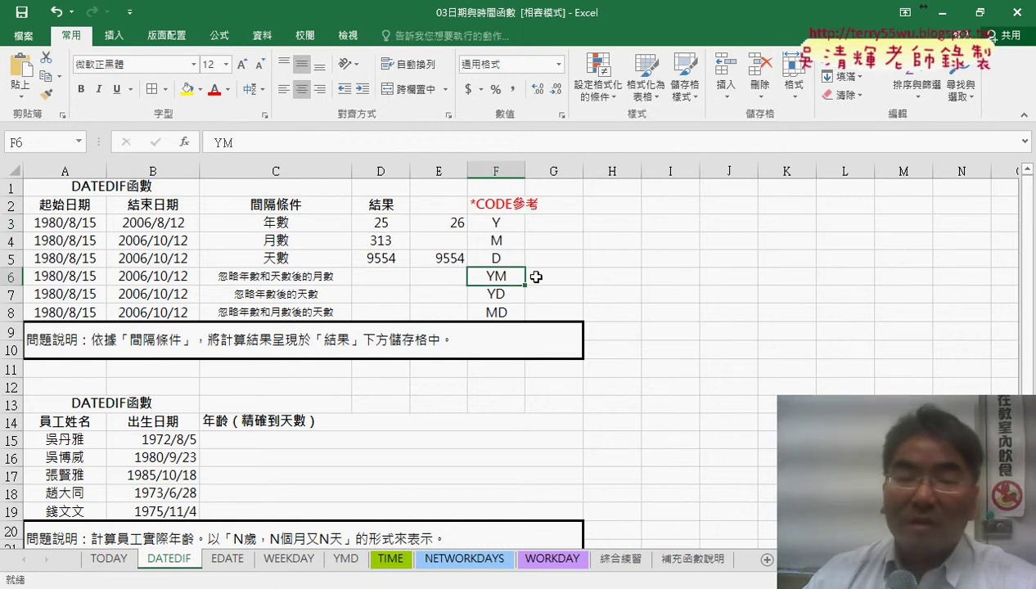
left_click(381, 259)
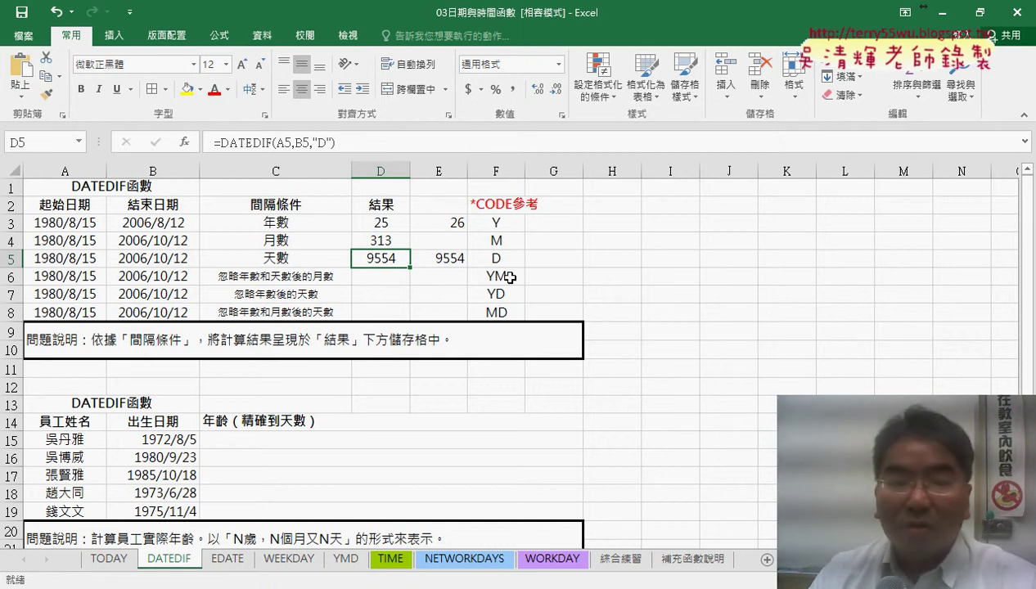
Copy the formula into D6 with code "YM", returning 1, and ink-mark 2006 and 1980 in row 6
left_click_drag(410, 269, 401, 282)
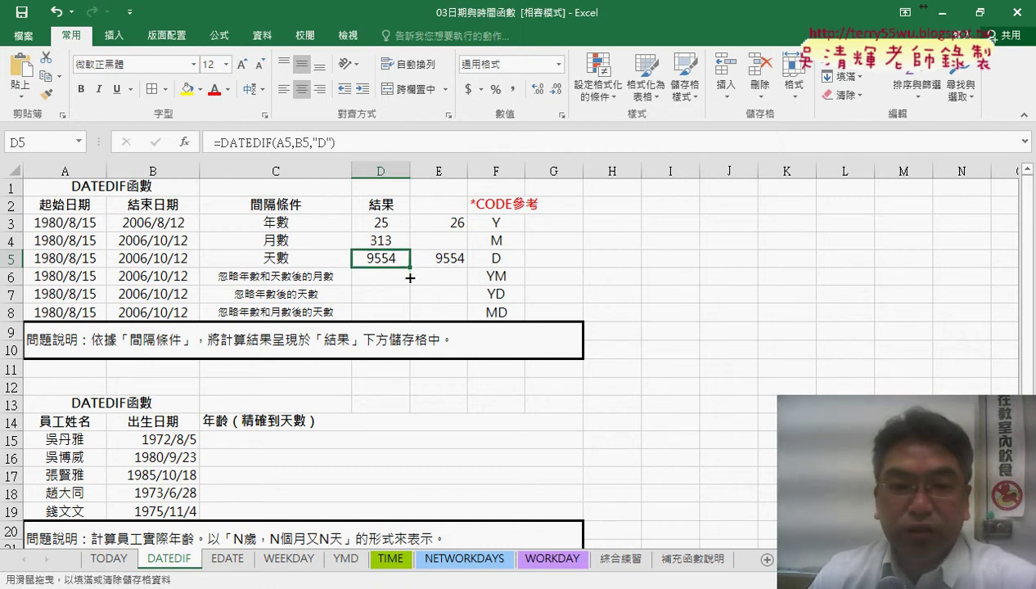
double_click(323, 143)
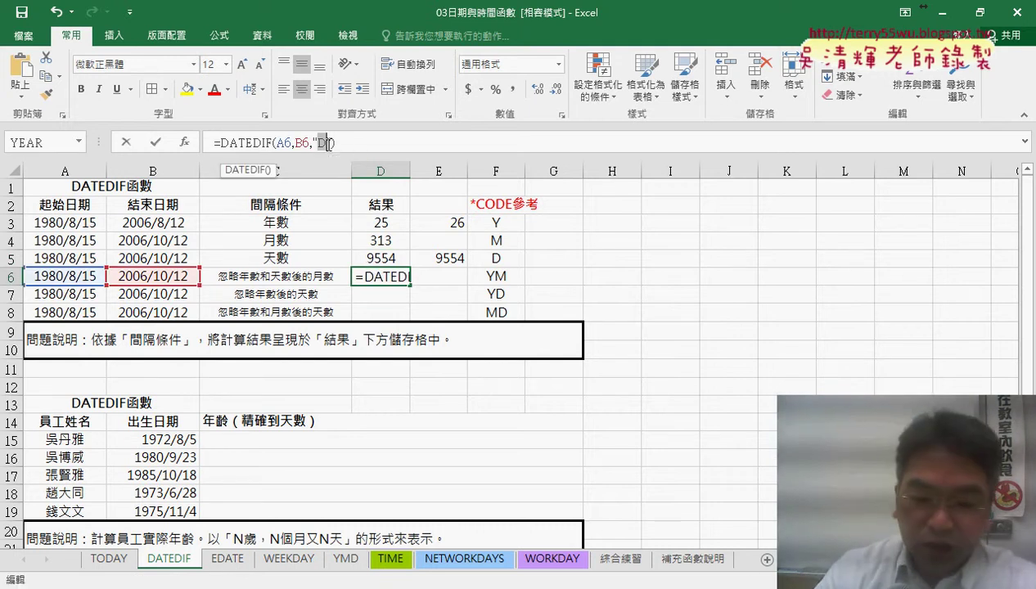
type("YM")
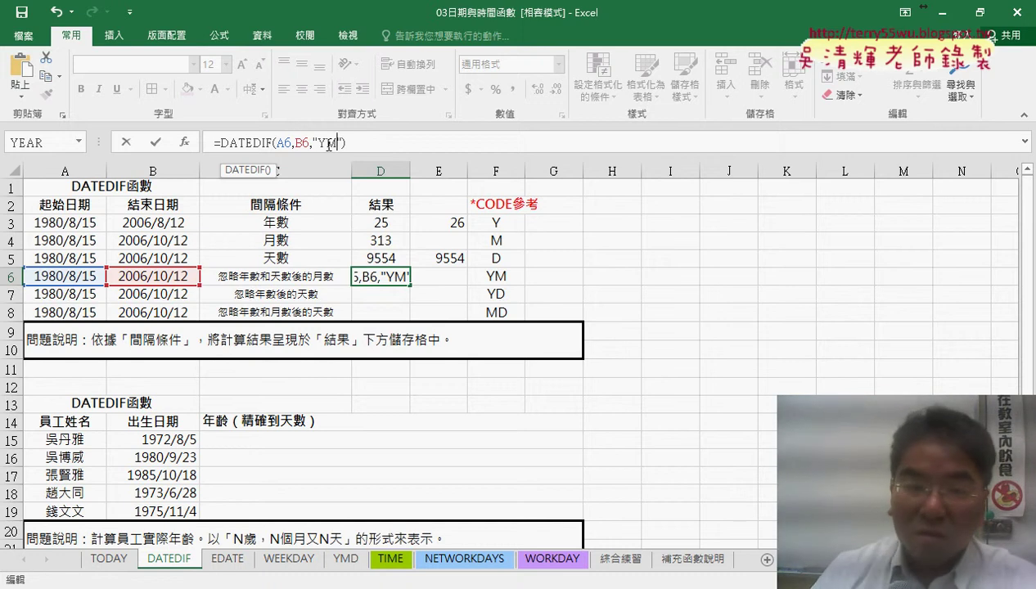
key("Return")
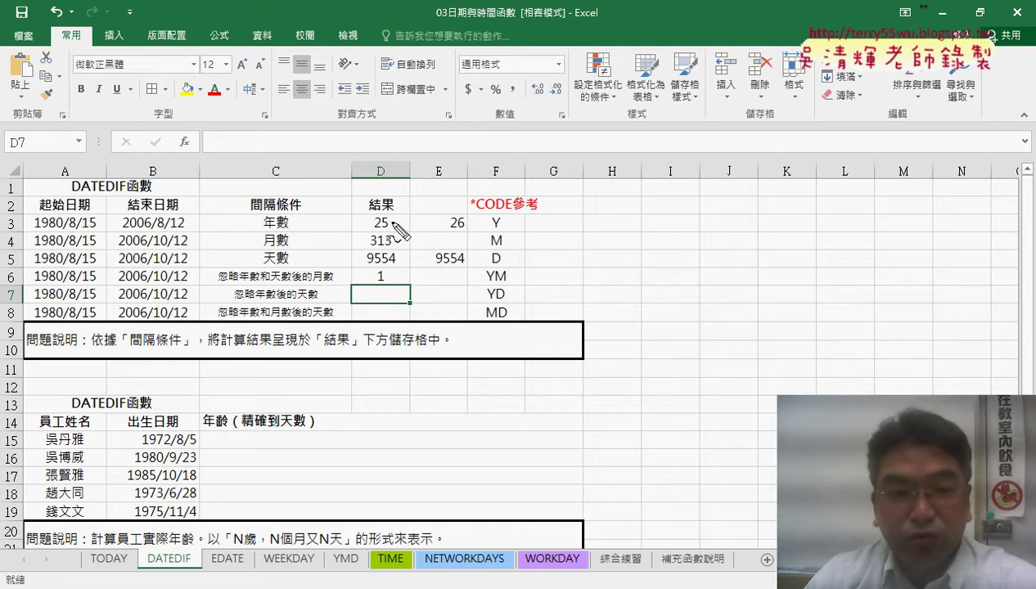
left_click_drag(118, 277, 151, 280)
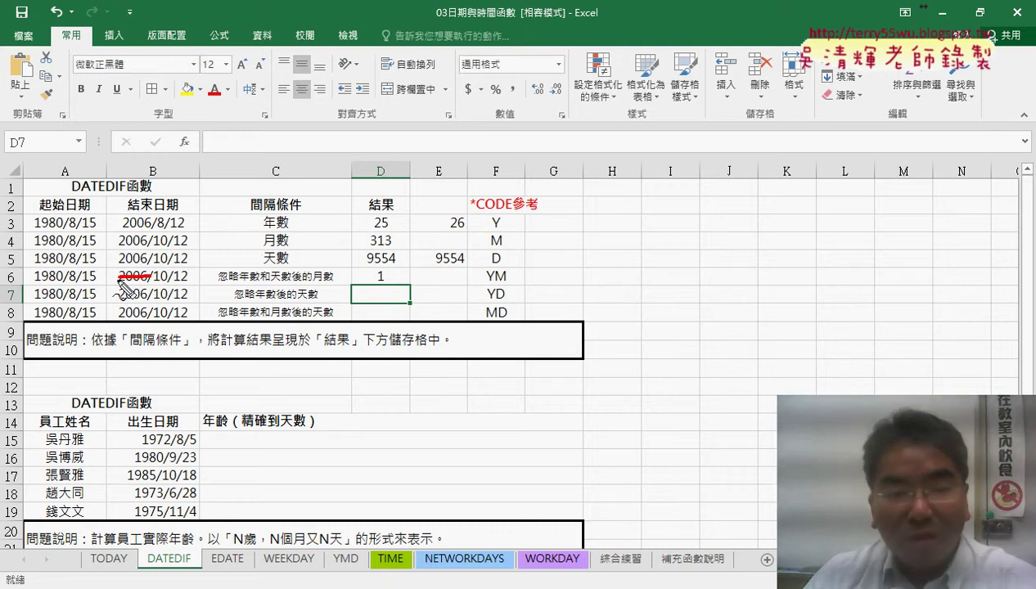
left_click_drag(34, 277, 187, 285)
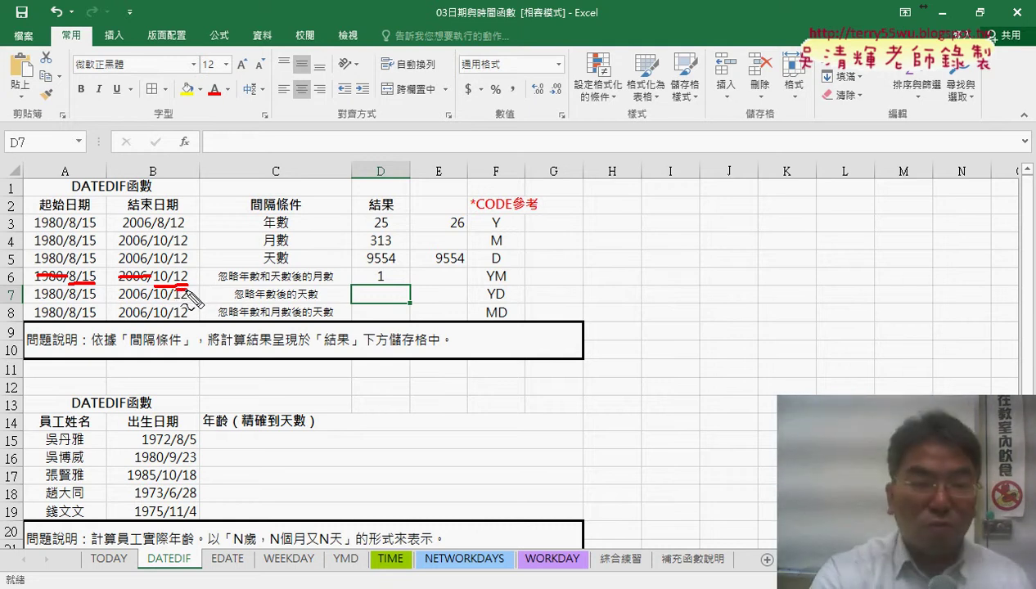
Change B6's end date to 2006/10/15 so D6's YM result becomes 2
key("Escape")
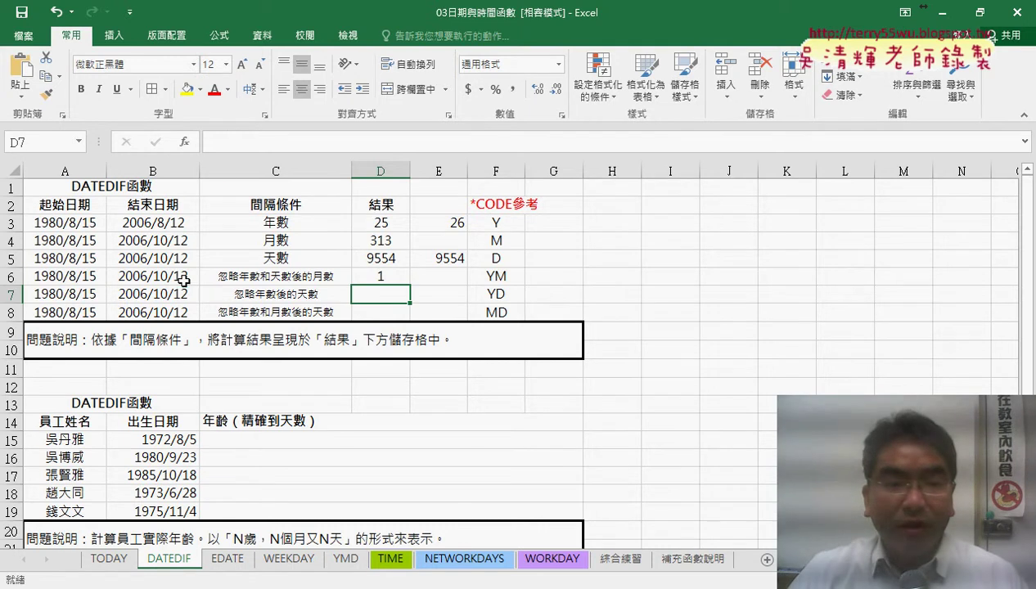
double_click(182, 278)
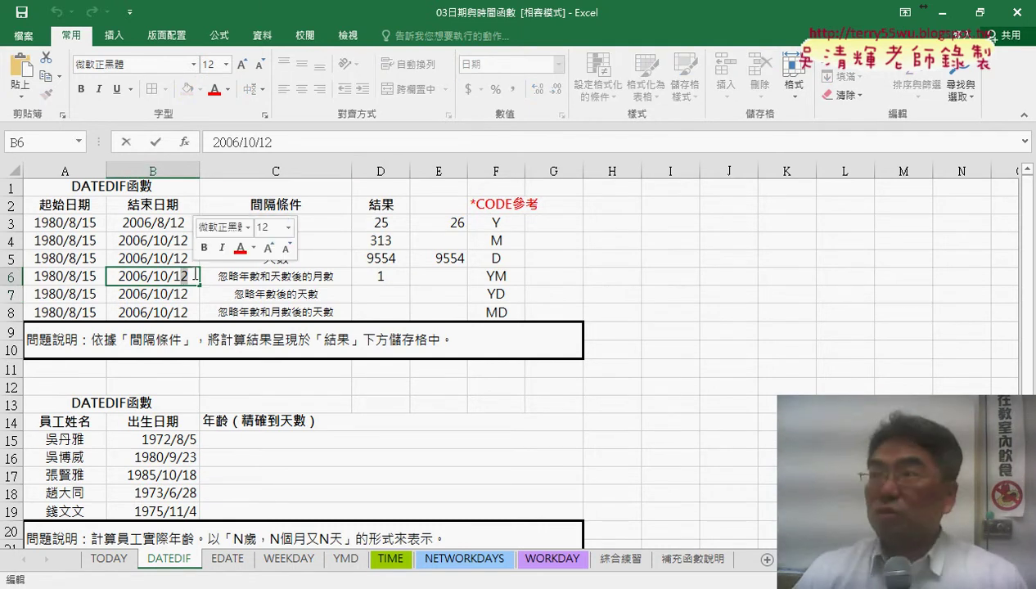
key("BackSpace")
type("5")
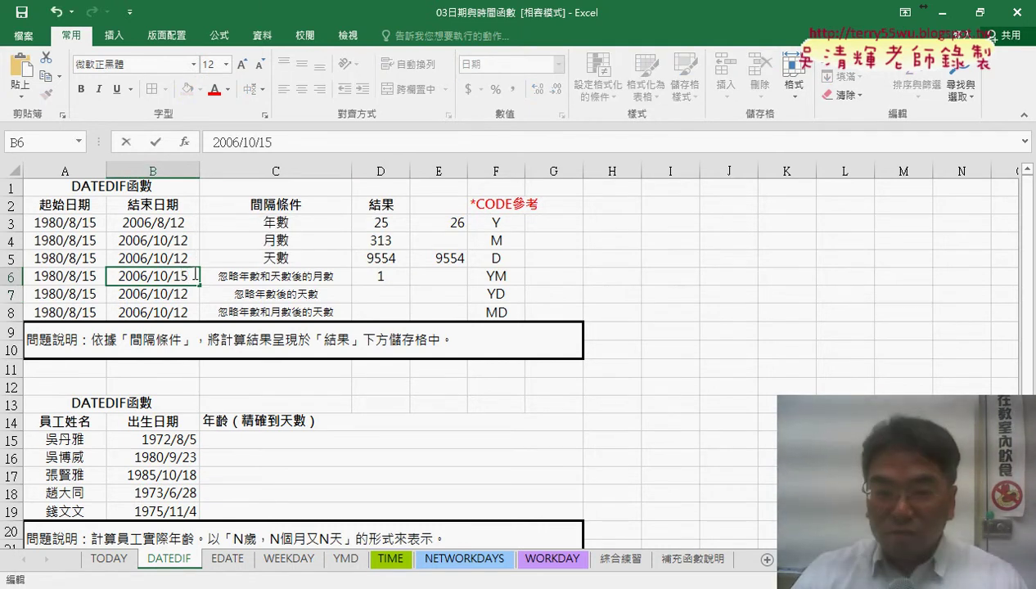
key("Return")
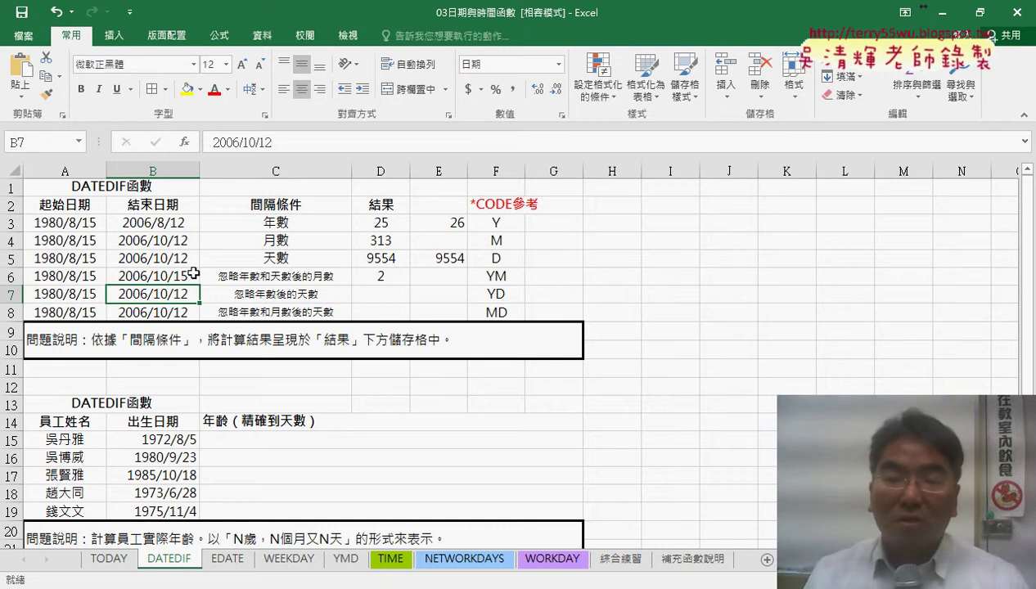
left_click(385, 315)
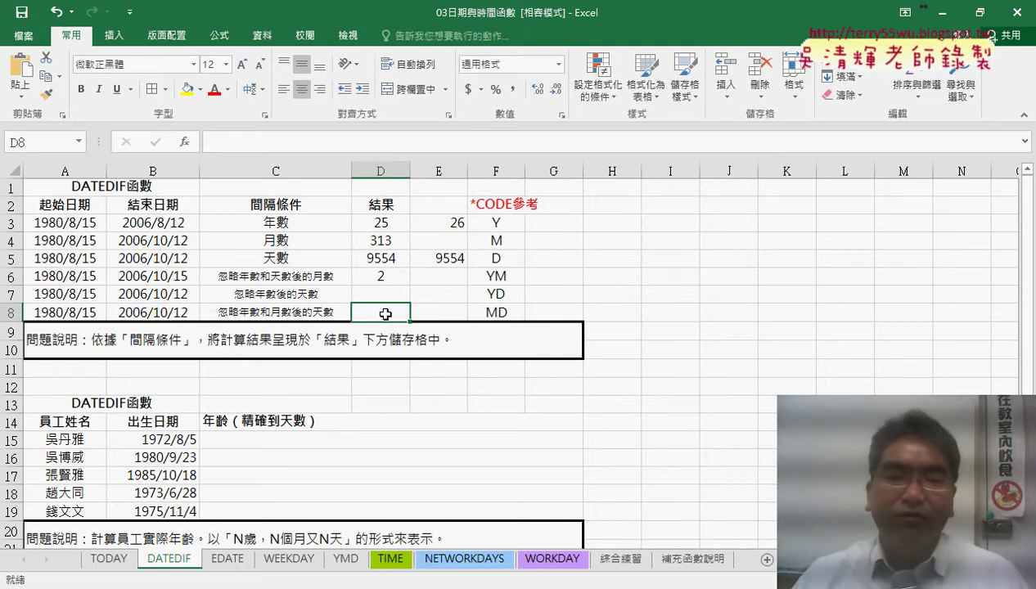
Fill D6's formula down to D7:D8 and change D7's code to "YD", returning 58 days
left_click(385, 281)
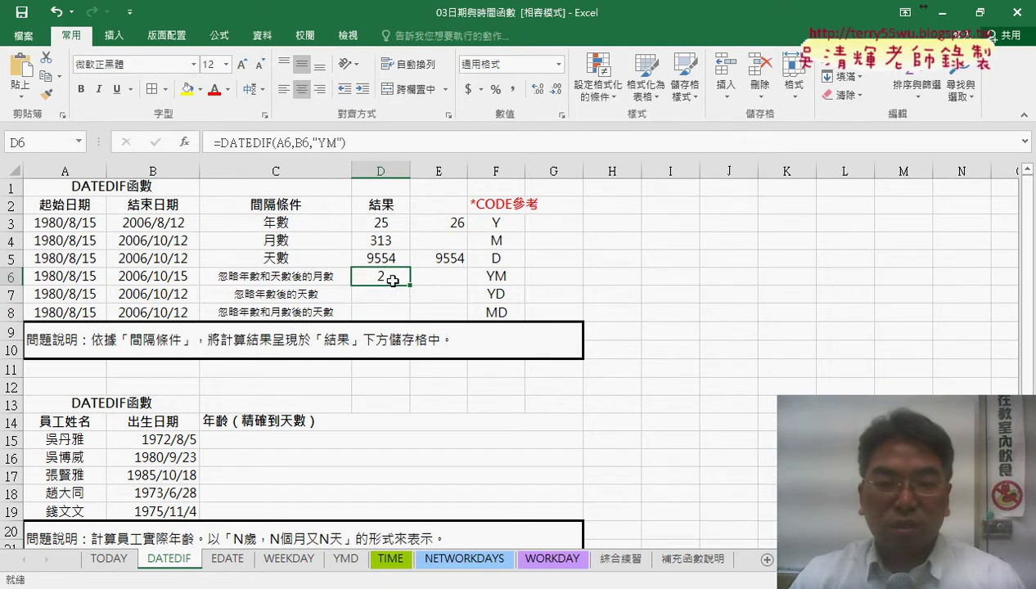
left_click_drag(413, 286, 410, 316)
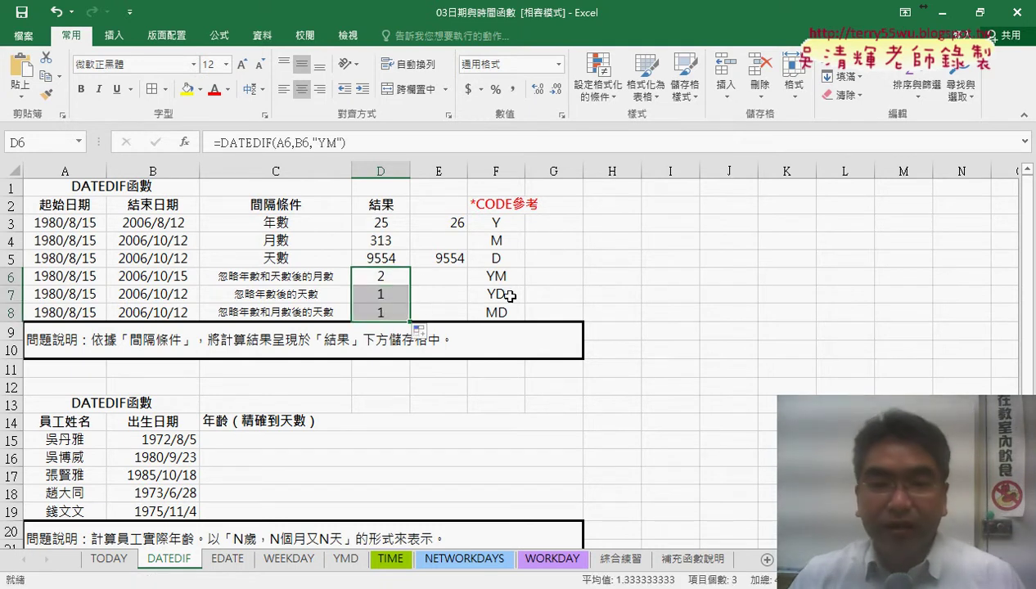
left_click(399, 297)
left_click(337, 141)
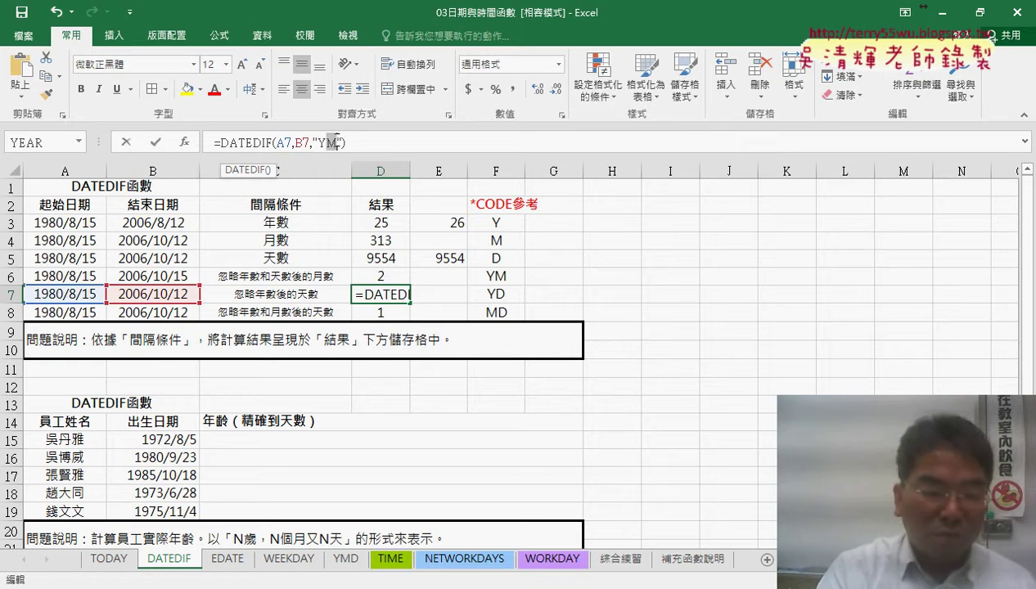
type("D")
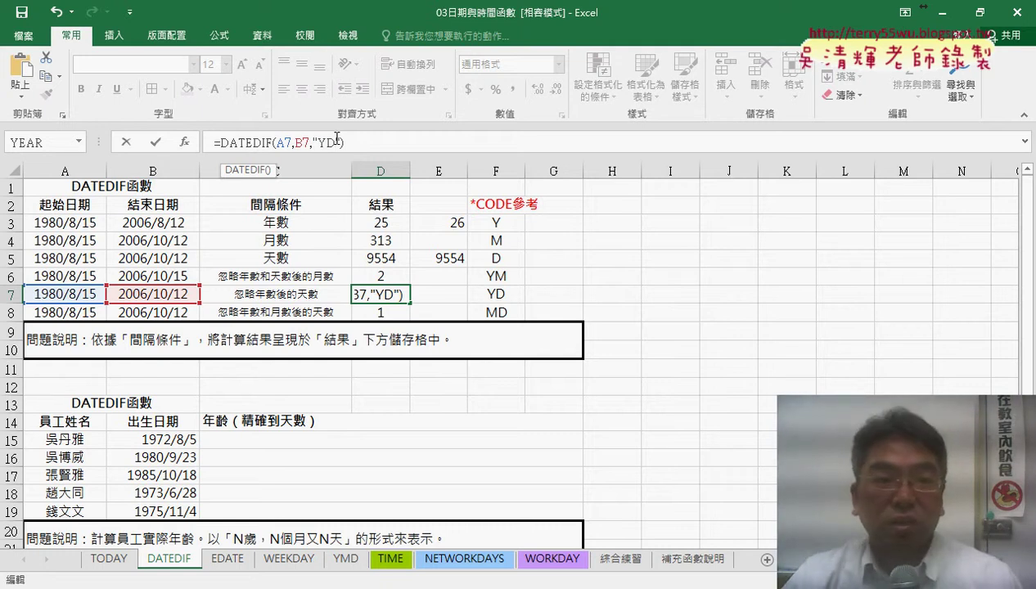
left_click(155, 142)
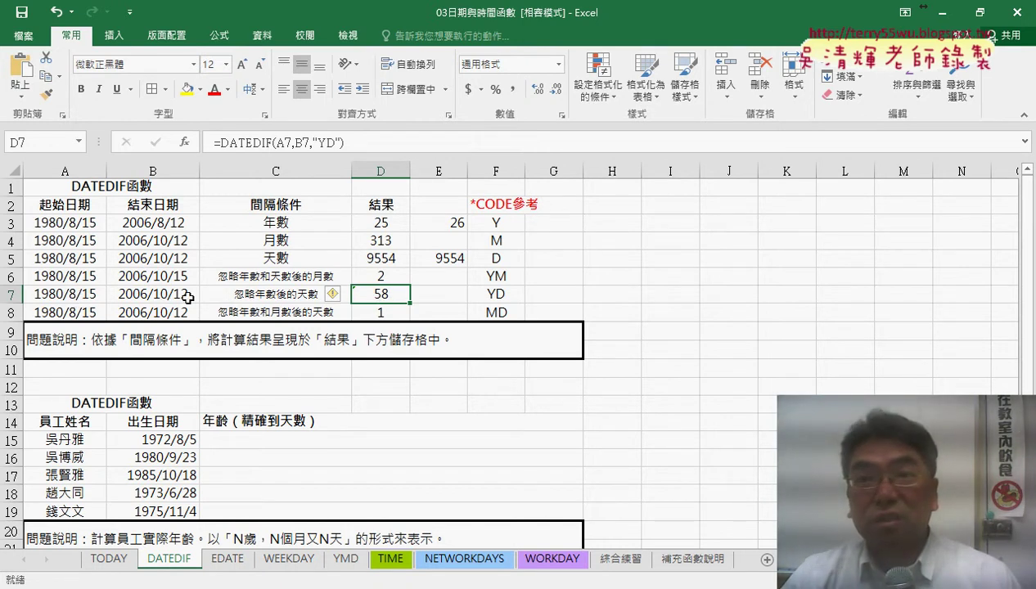
left_click(384, 315)
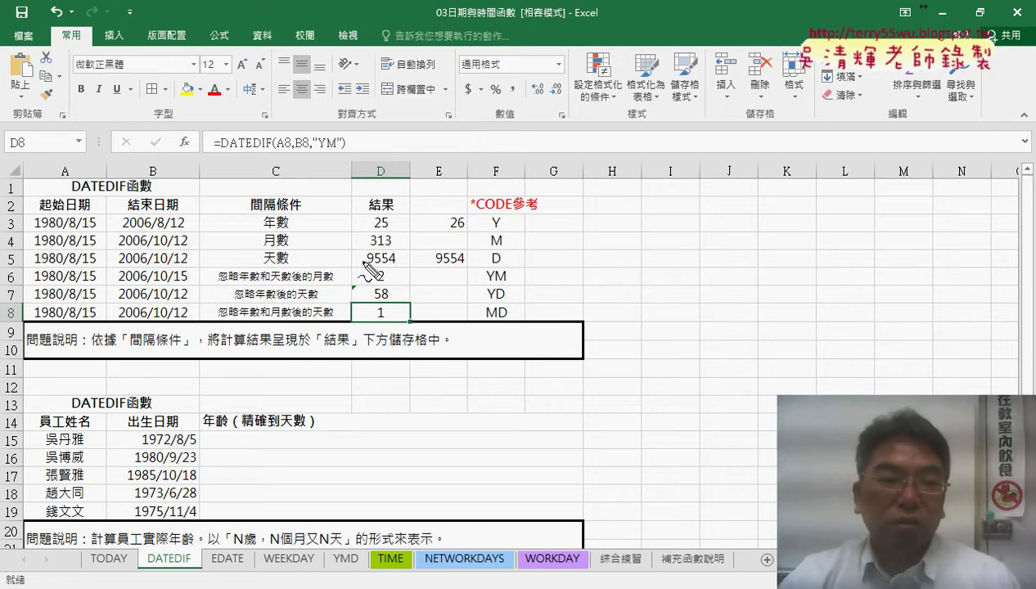
Annotate the dates in A8 and B8, circling the days 15 and 12
left_click_drag(41, 318, 168, 314)
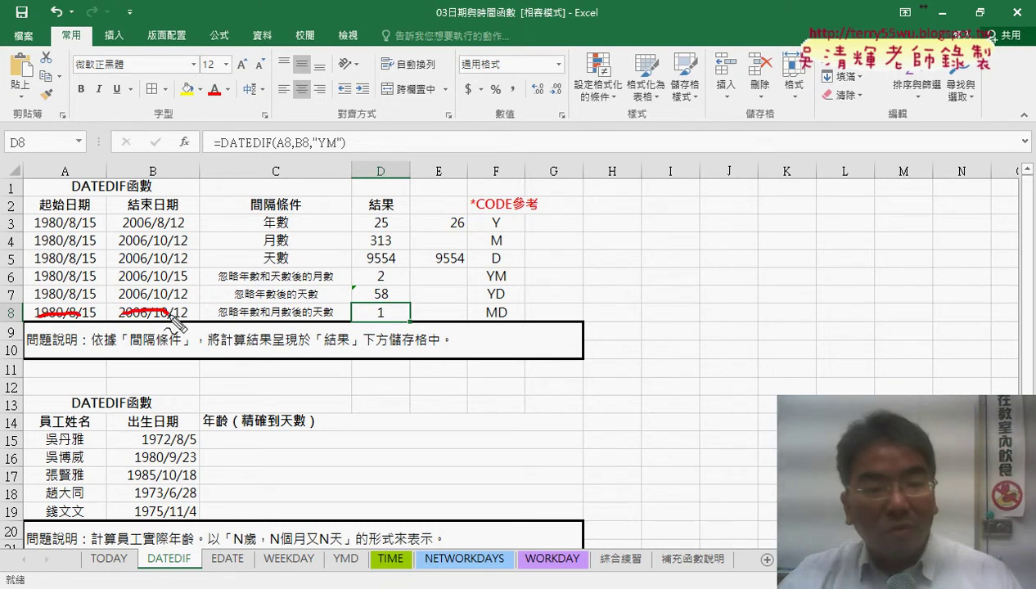
left_click_drag(84, 316, 99, 321)
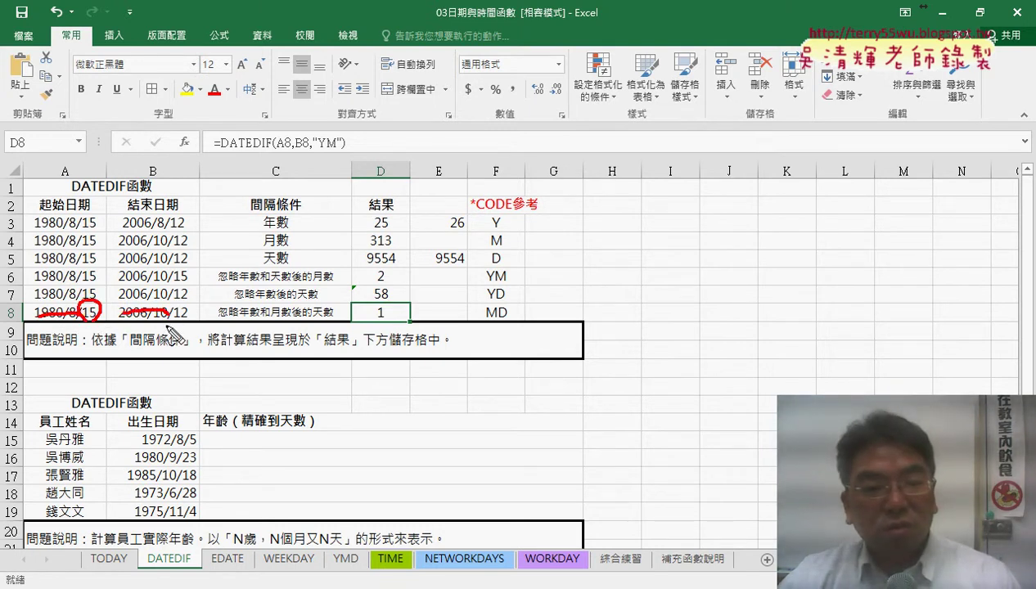
left_click_drag(171, 309, 175, 321)
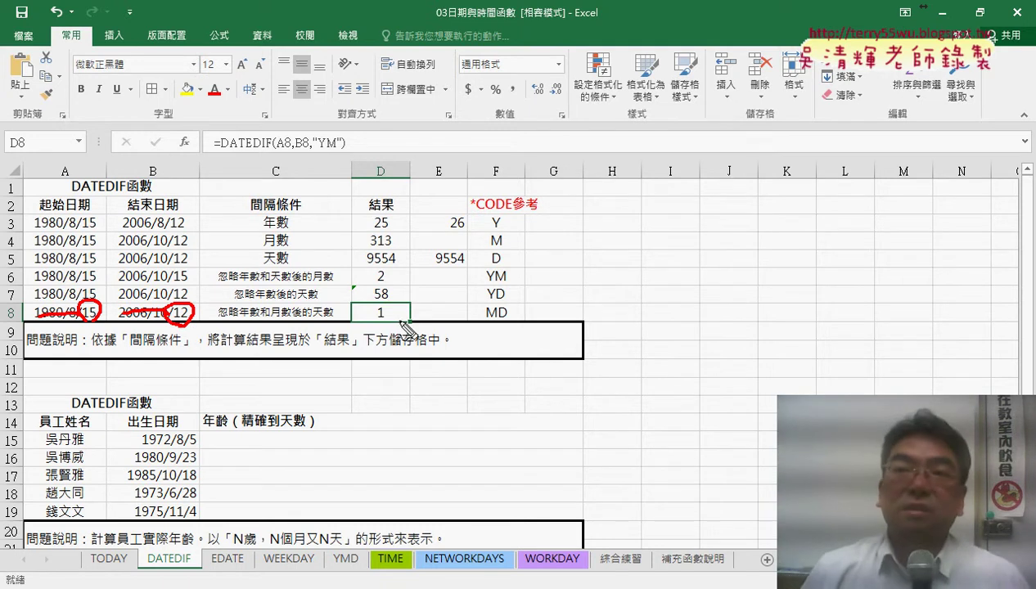
key("Escape")
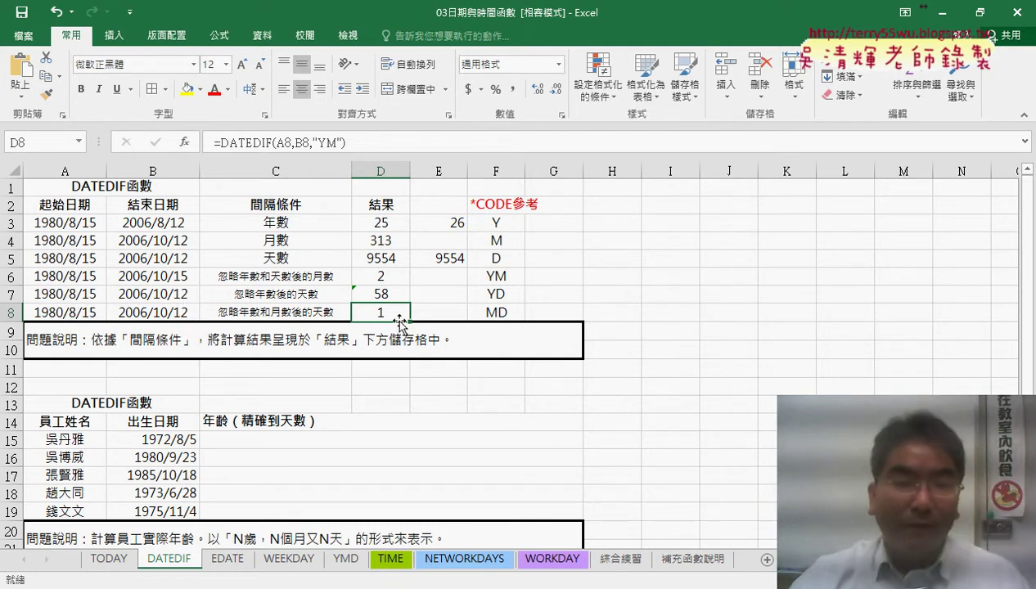
Replace D8's "YM" code with "MD" so it returns 27 days
double_click(325, 143)
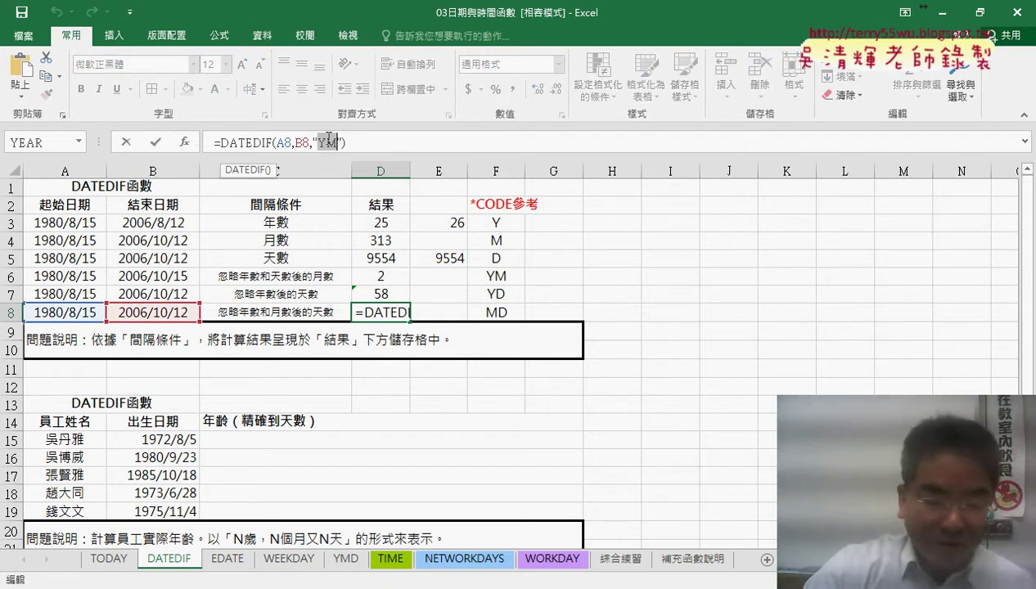
type("MD")
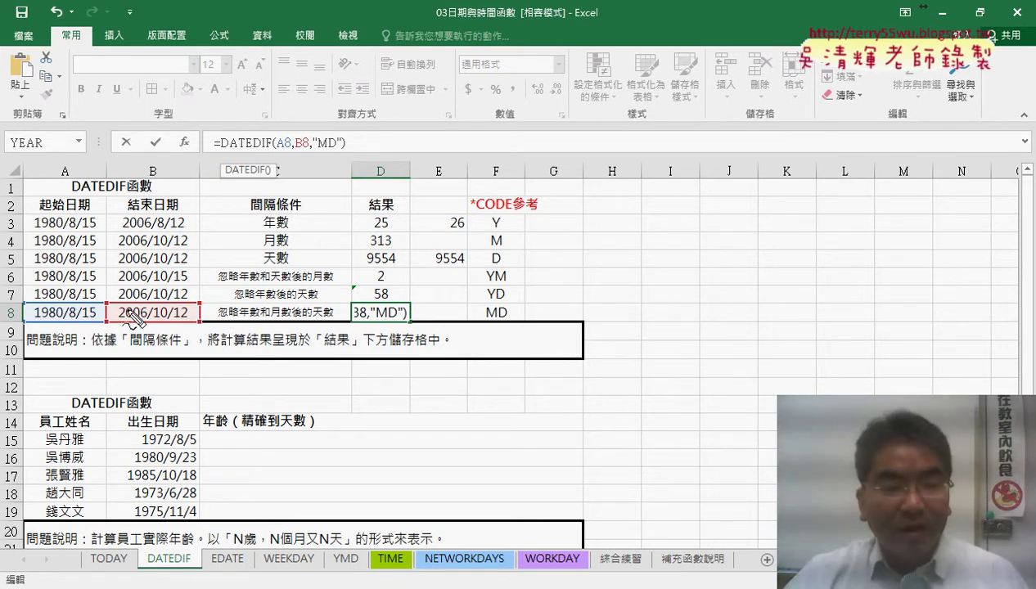
left_click_drag(70, 326, 87, 326)
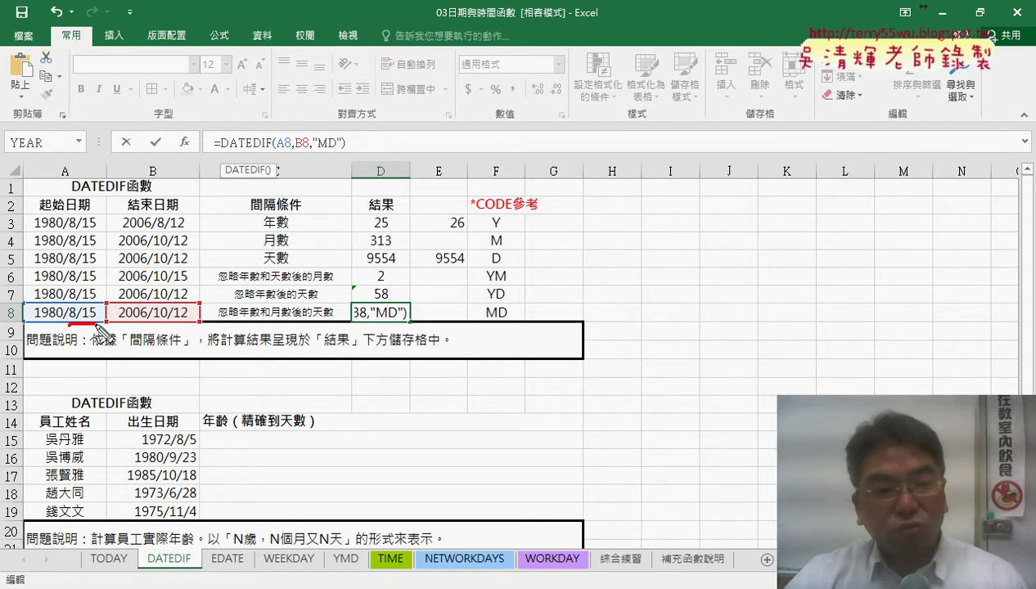
left_click_drag(169, 322, 183, 318)
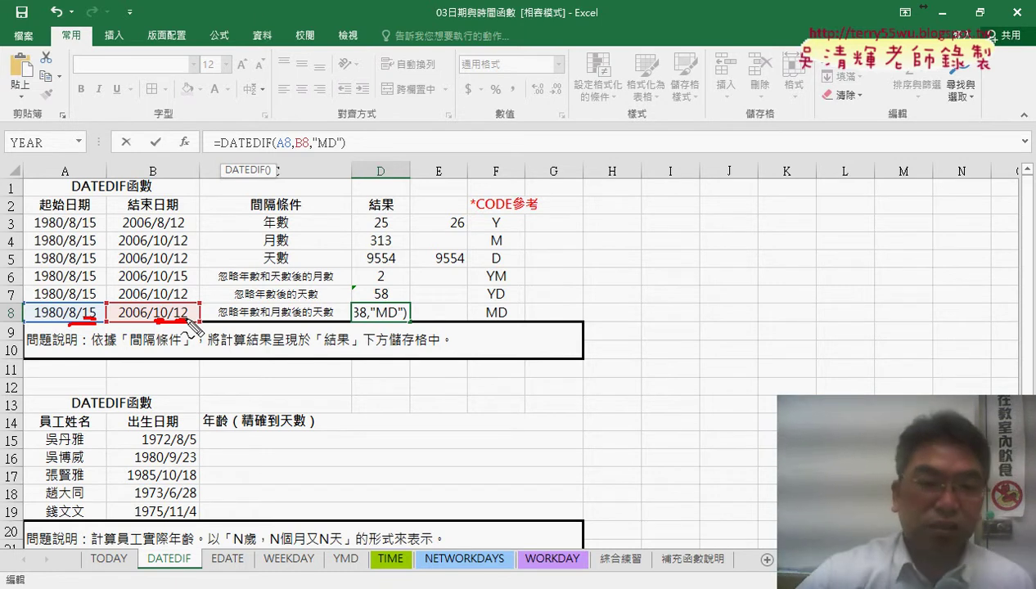
key("Escape")
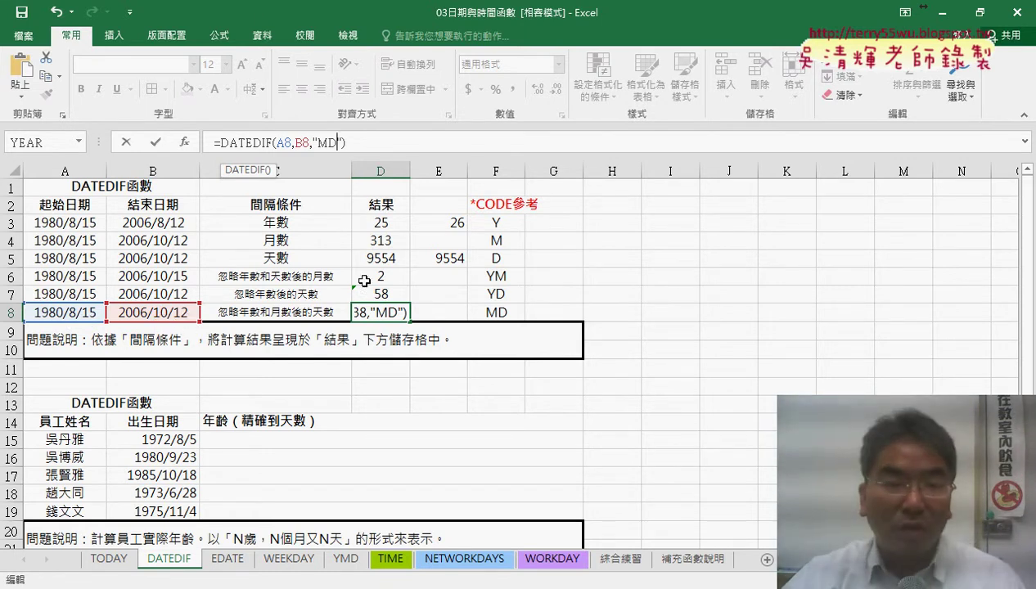
left_click(156, 142)
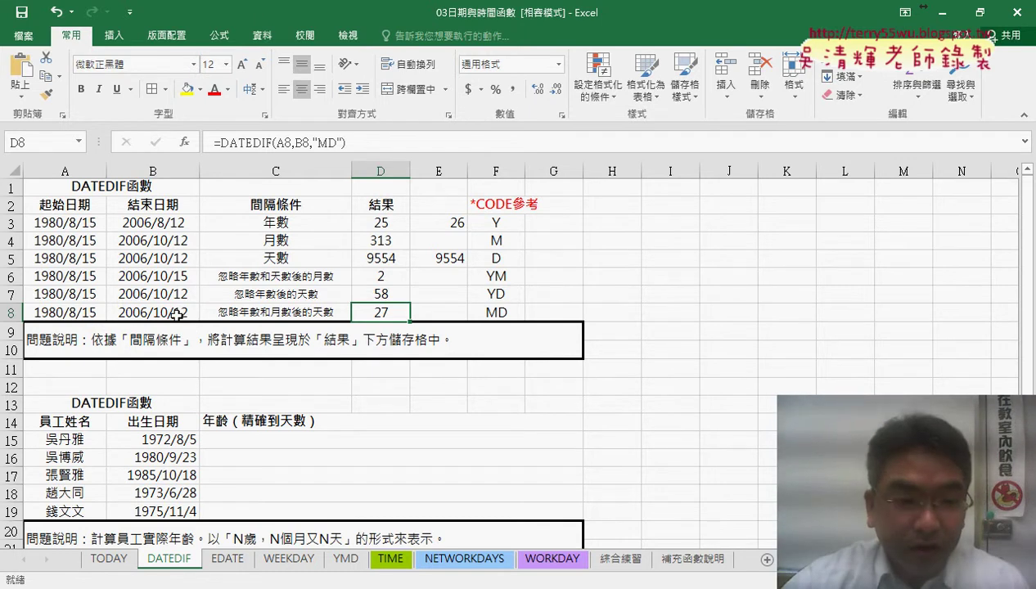
Change B8's end date to 2006/10/18 so D8's MD result becomes 3
left_click(177, 316)
double_click(186, 313)
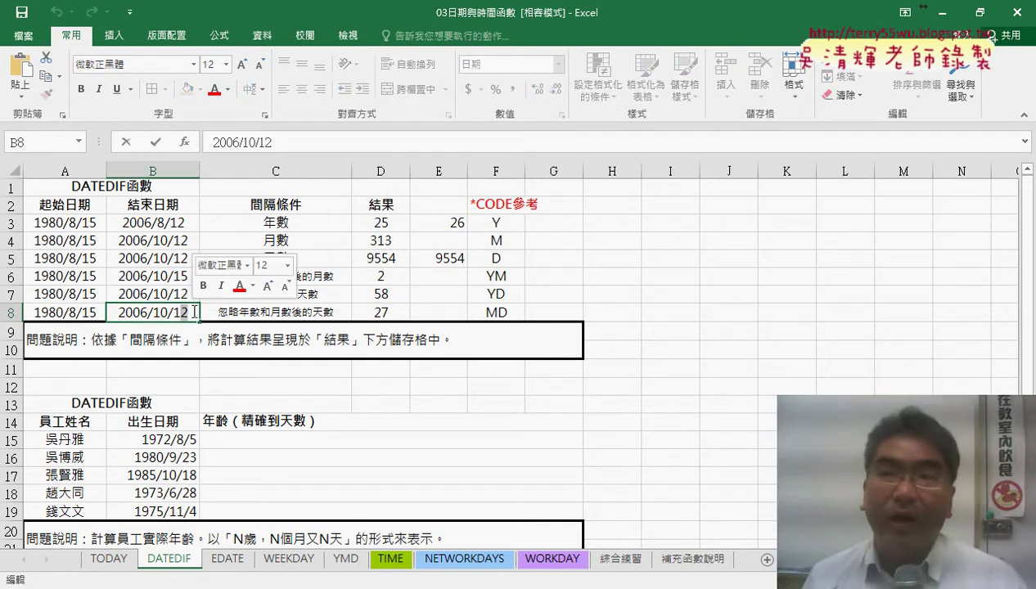
type("8")
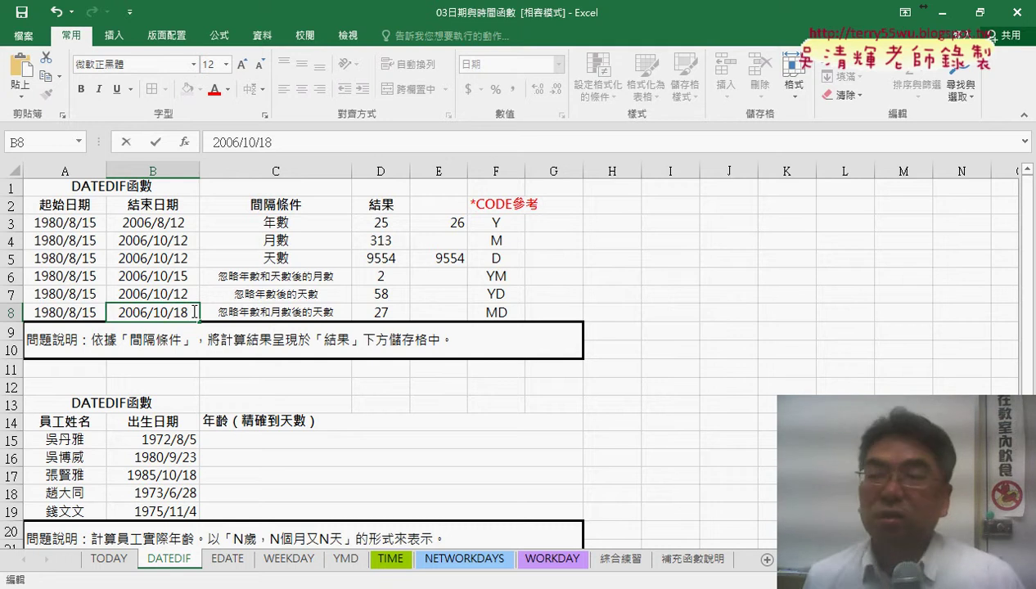
key("Return")
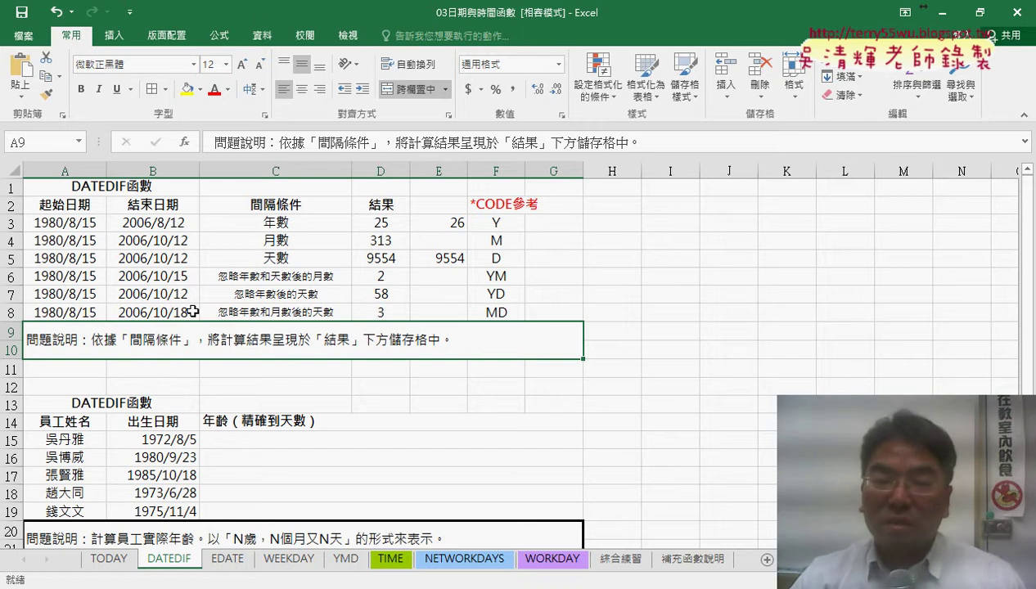
Point out the YM and MD codes in F6 and F8, then select age cell C15
left_click(511, 277)
left_click(513, 317)
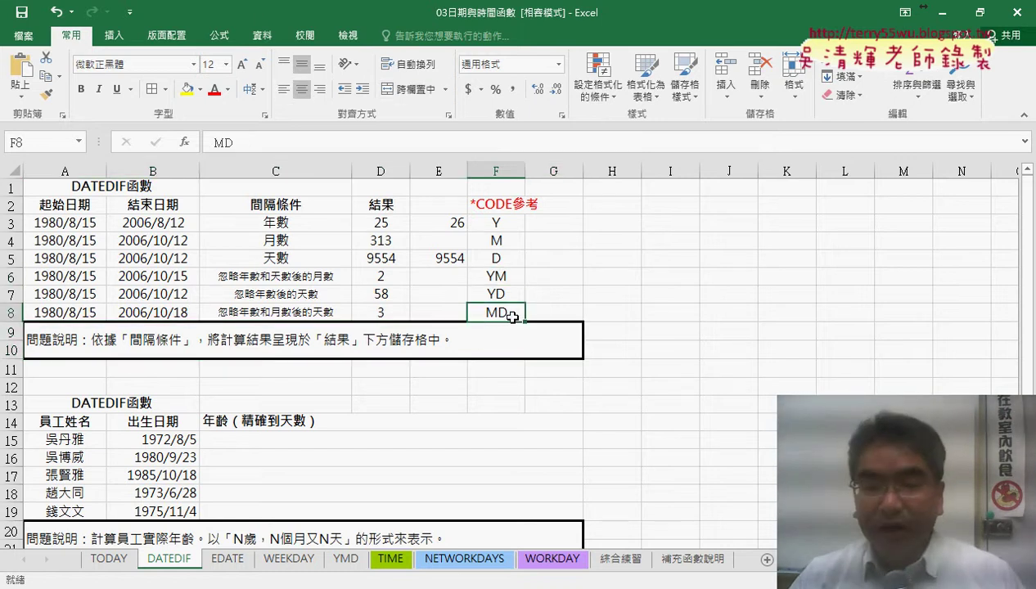
left_click(296, 444)
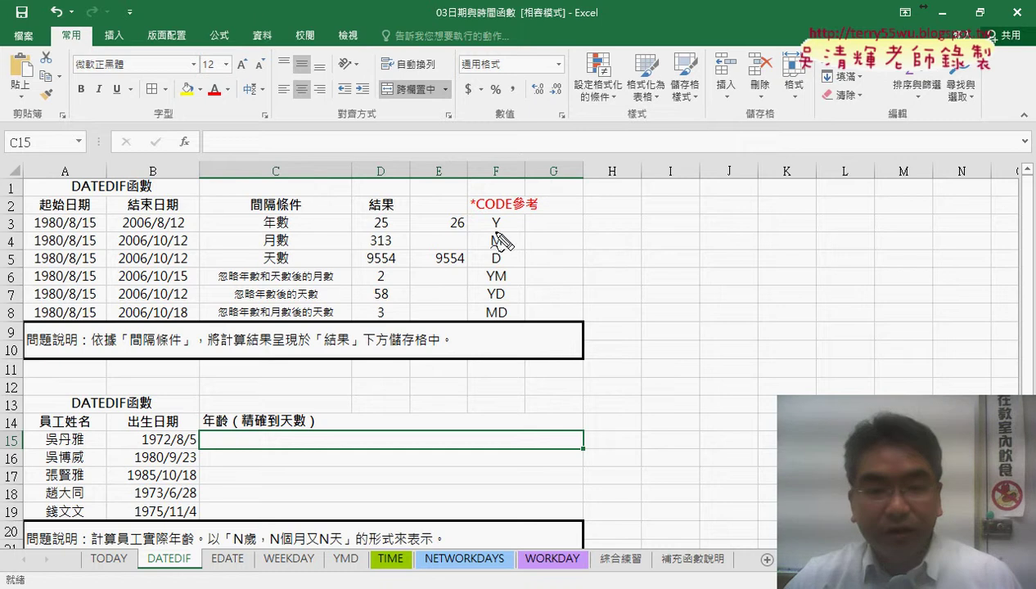
left_click_drag(500, 233, 501, 211)
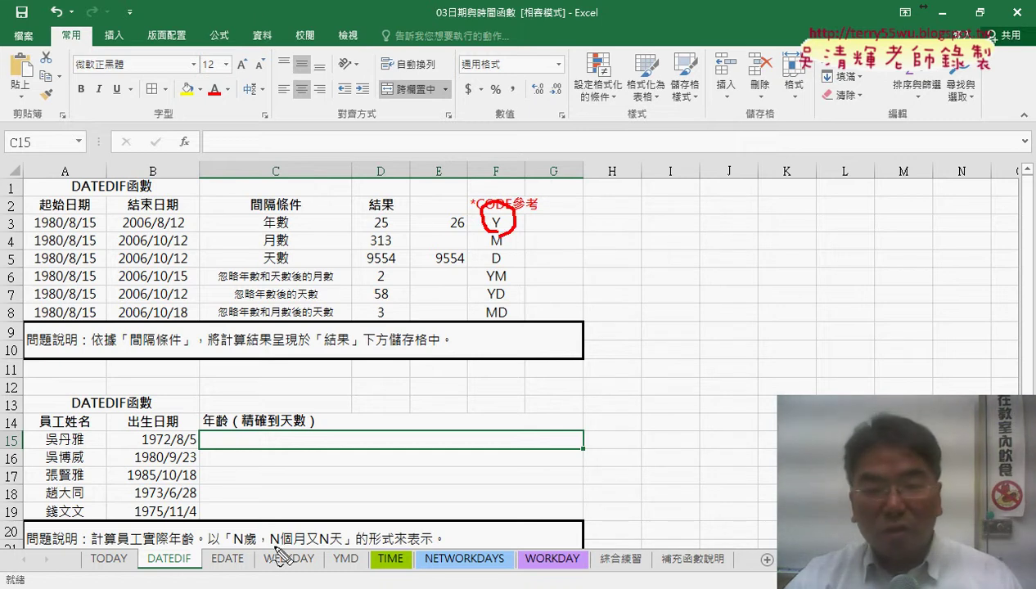
left_click_drag(273, 546, 295, 546)
mouse_move(501, 262)
left_mouse_down()
mouse_move(491, 268)
mouse_move(513, 266)
left_mouse_up()
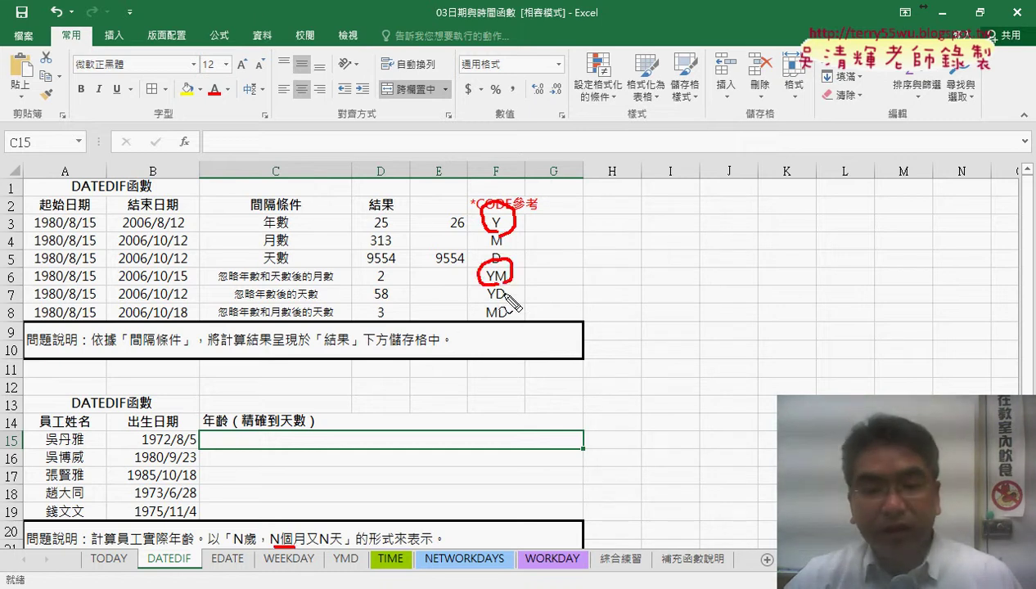
left_click_drag(331, 546, 343, 545)
left_click_drag(514, 329, 509, 332)
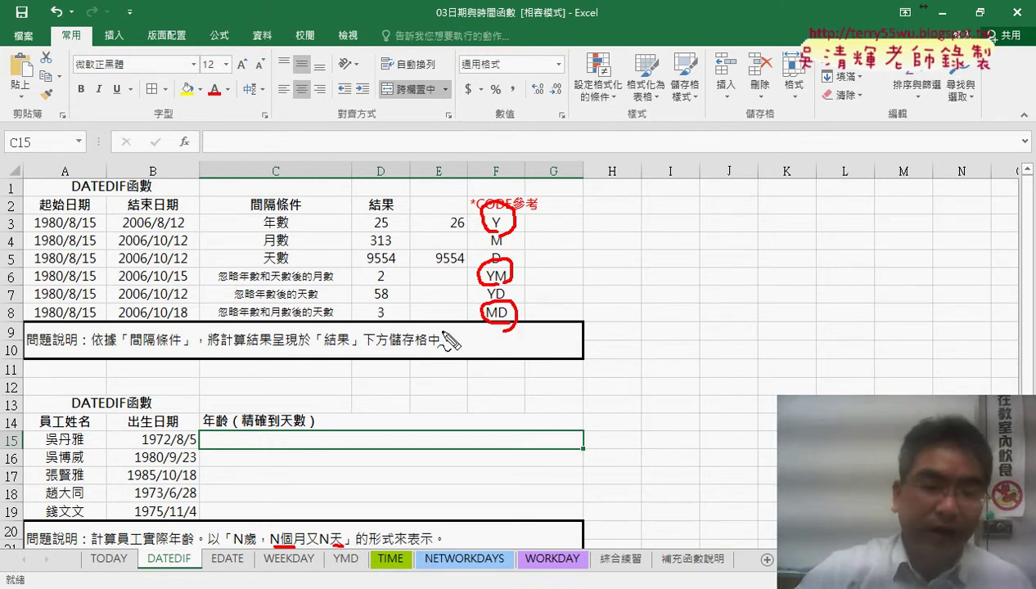
key("Escape")
Scroll to the age table, select birth date B15, and mark the N歲，N個月又N天 format in red ink
scroll(494, 380, "down", 3)
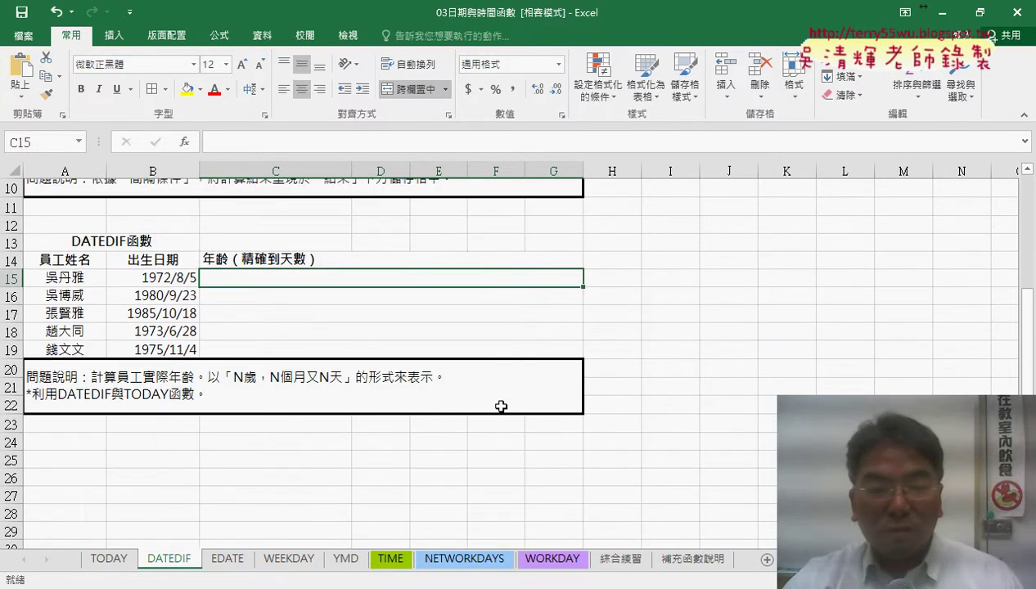
left_click(172, 282)
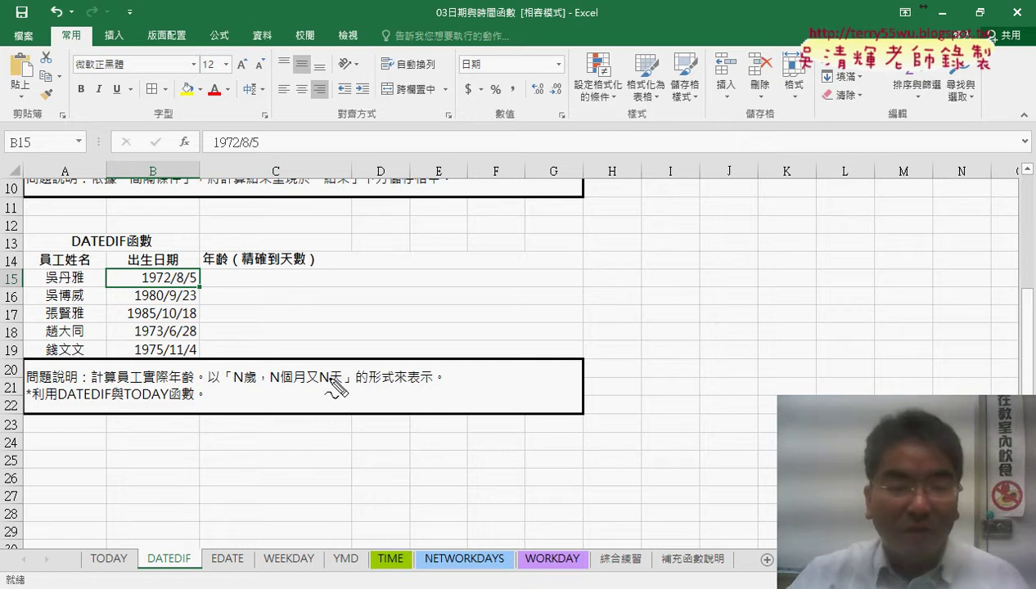
mouse_move(237, 378)
left_mouse_down()
mouse_move(341, 370)
mouse_move(223, 383)
left_mouse_up()
mouse_move(282, 365)
left_mouse_down()
mouse_move(283, 282)
mouse_move(299, 307)
left_mouse_up()
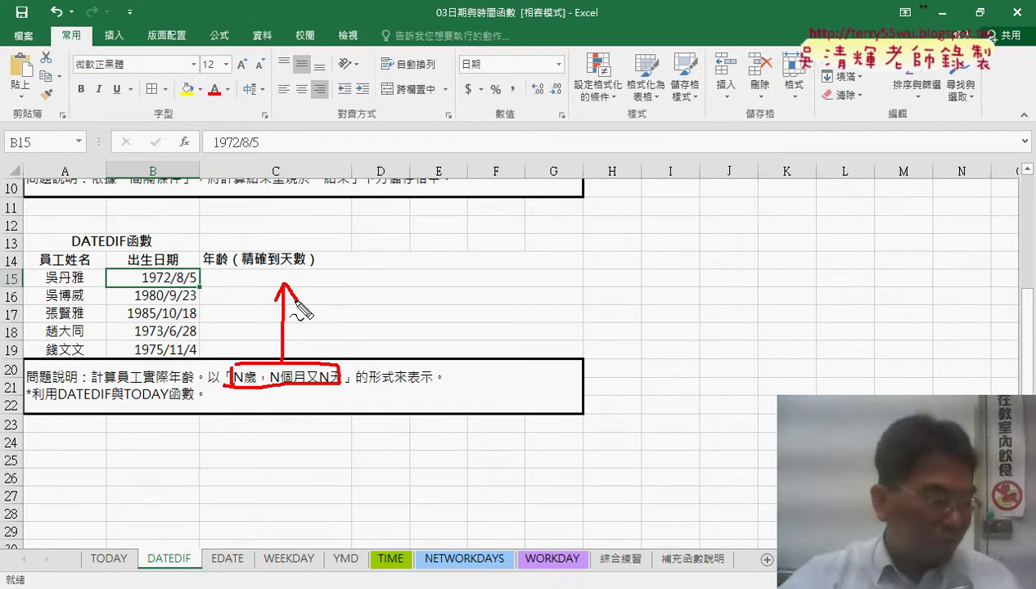